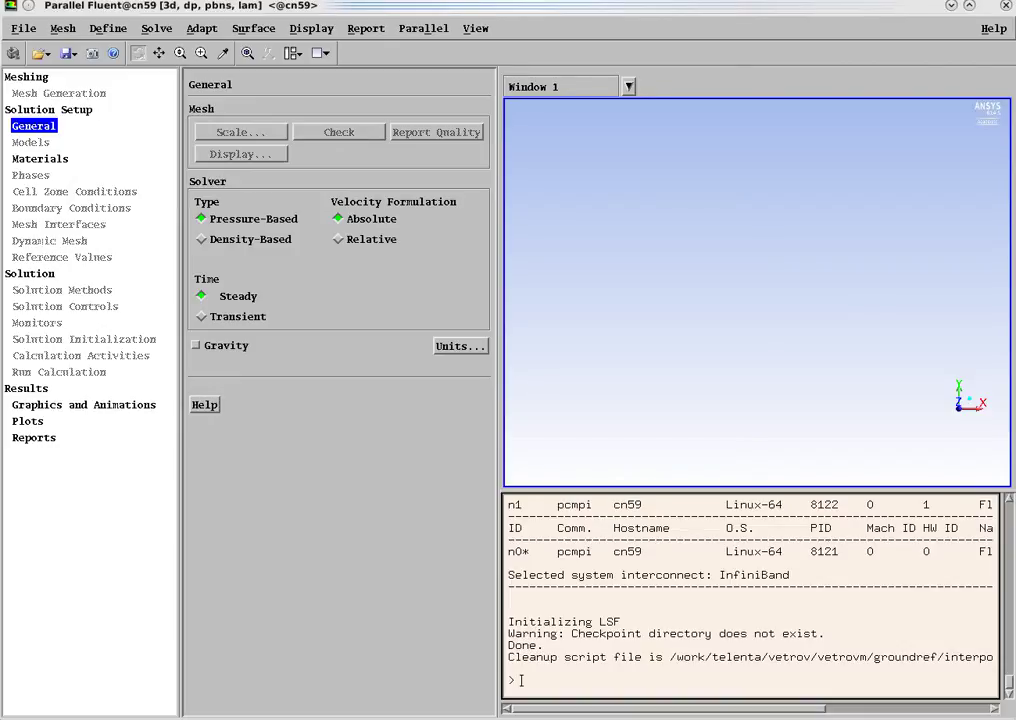
Read the mesh file interpol_course.msh from the interpol_course directory
left_click(41, 52)
left_click(50, 76)
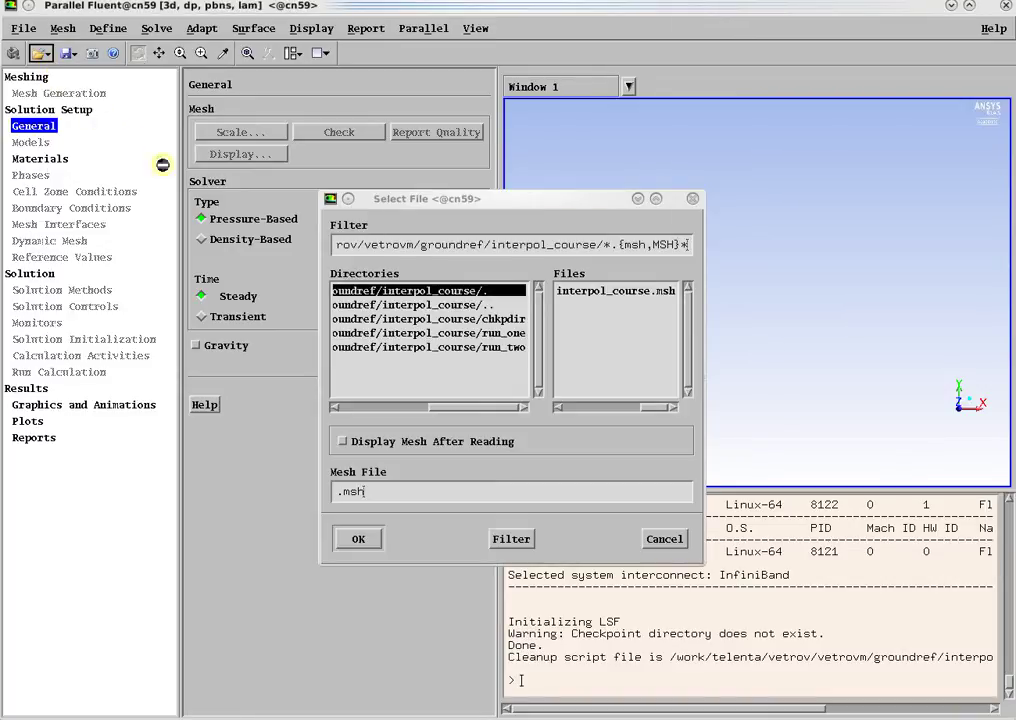
left_click(565, 293)
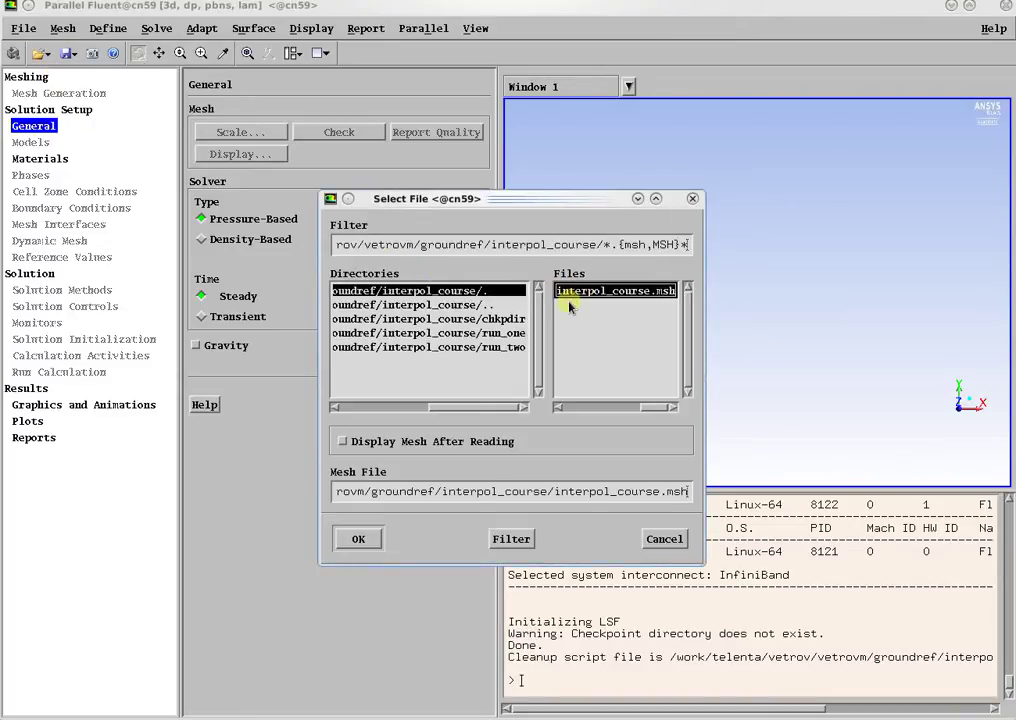
left_click(368, 537)
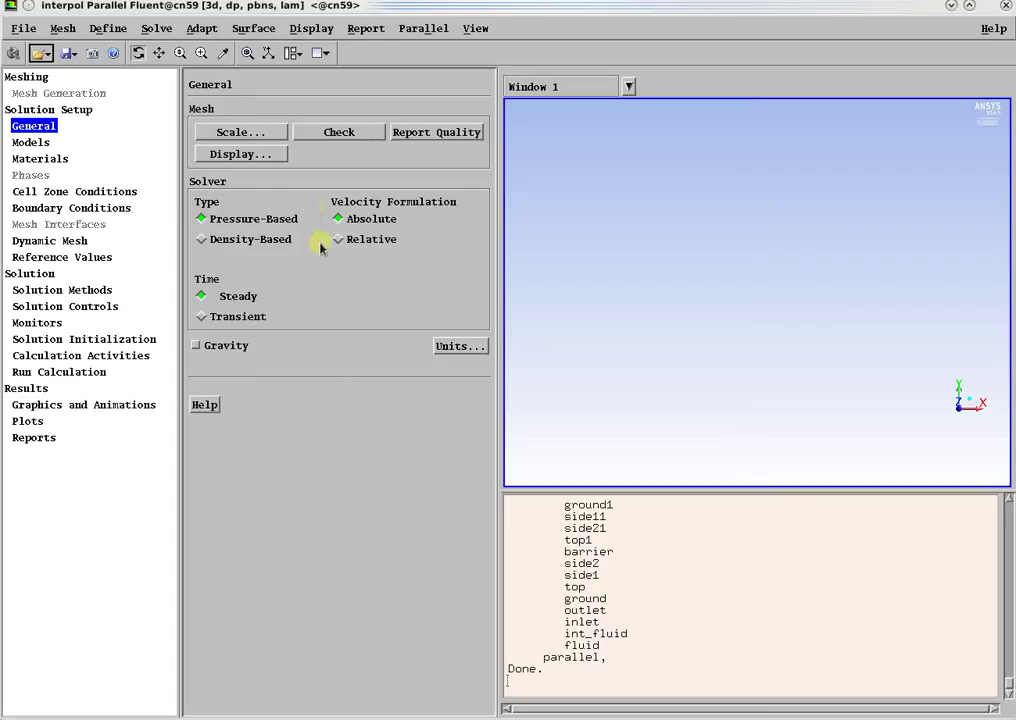
Scale the mesh by converting units, specifying that it was created in mm
left_click(263, 131)
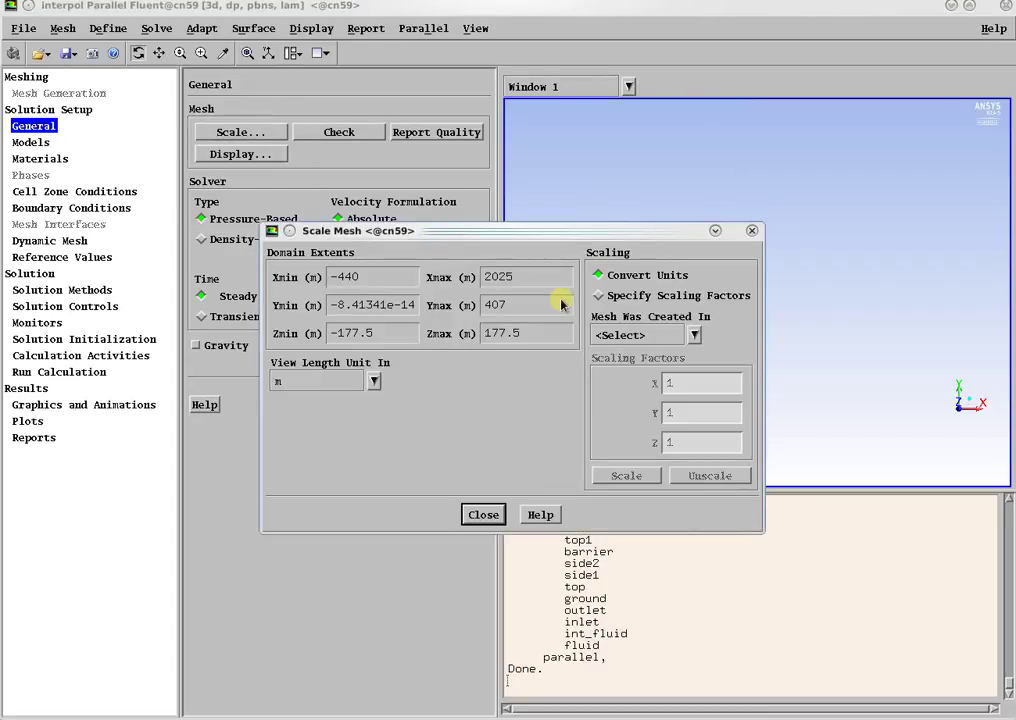
left_click(693, 336)
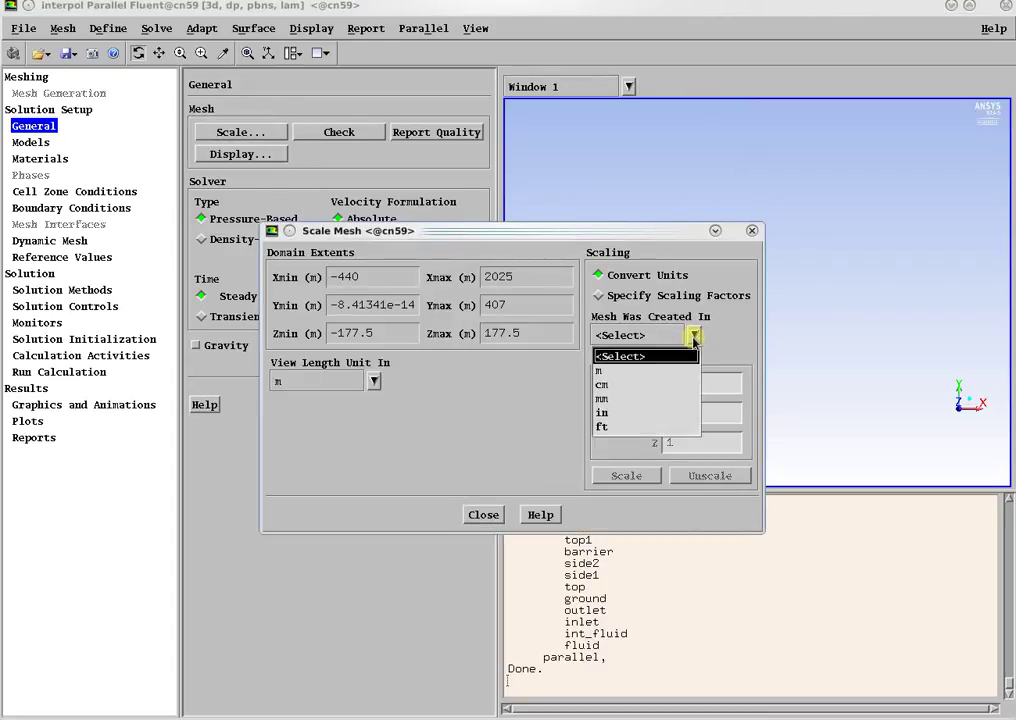
left_click(603, 398)
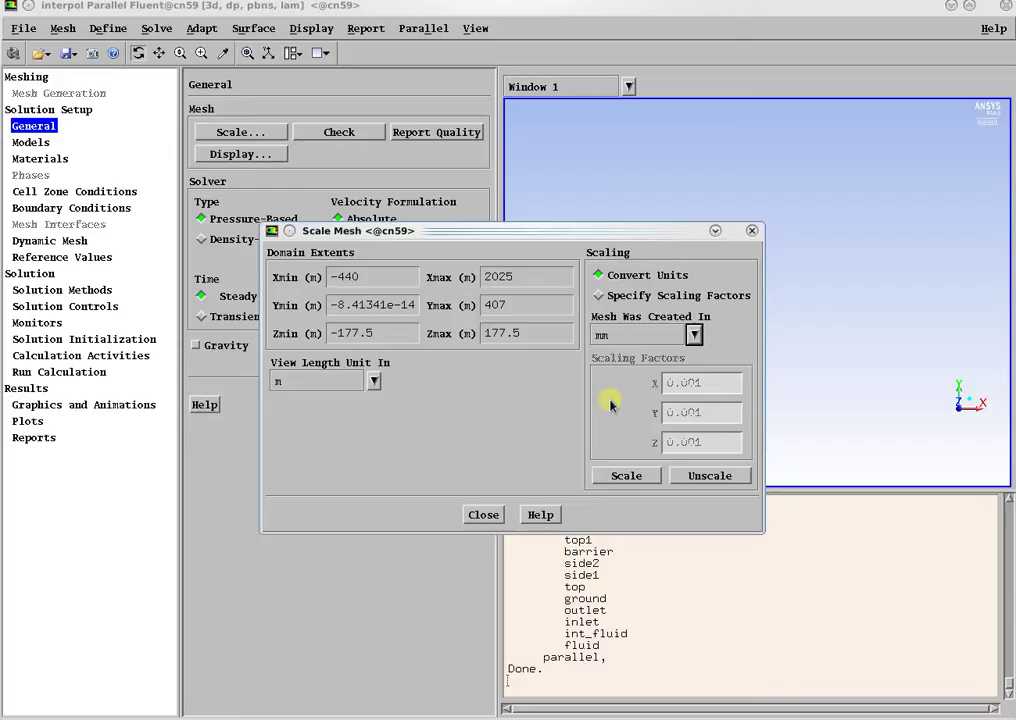
left_click(623, 476)
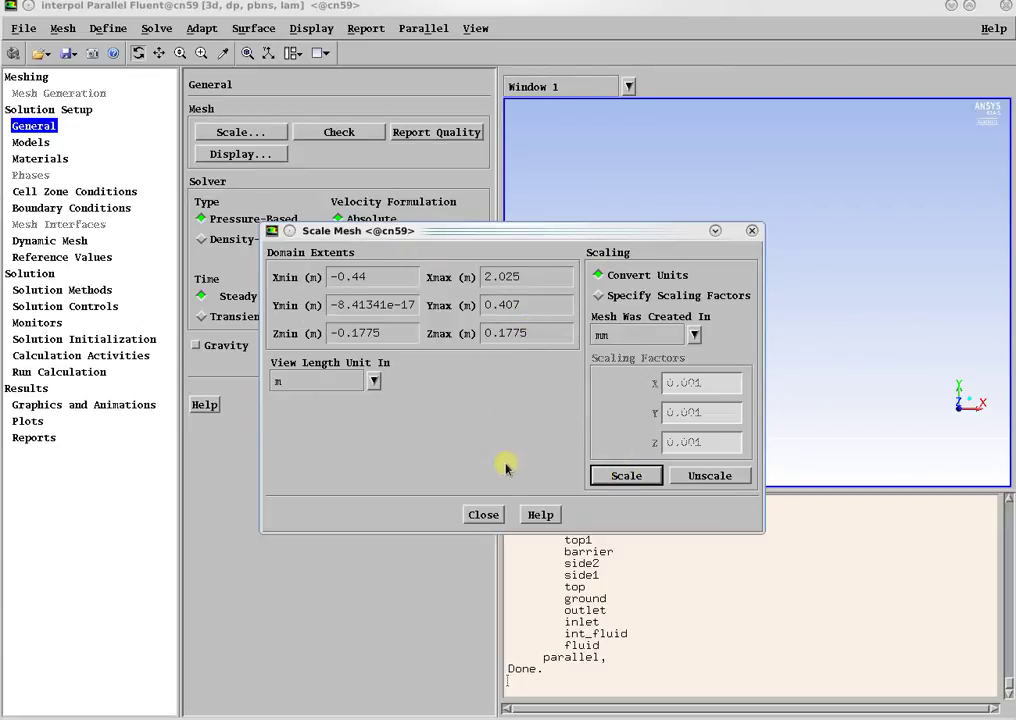
left_click(483, 516)
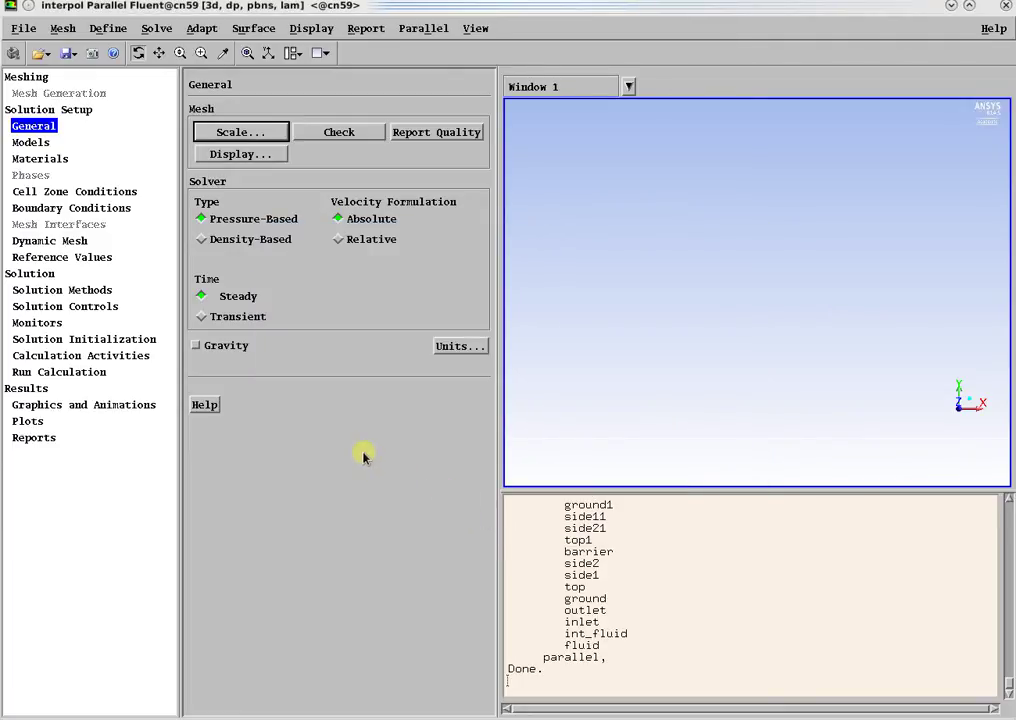
Display the mesh edges of the barrier surface only, fitted to the graphics window, and run the mesh check
left_click(265, 158)
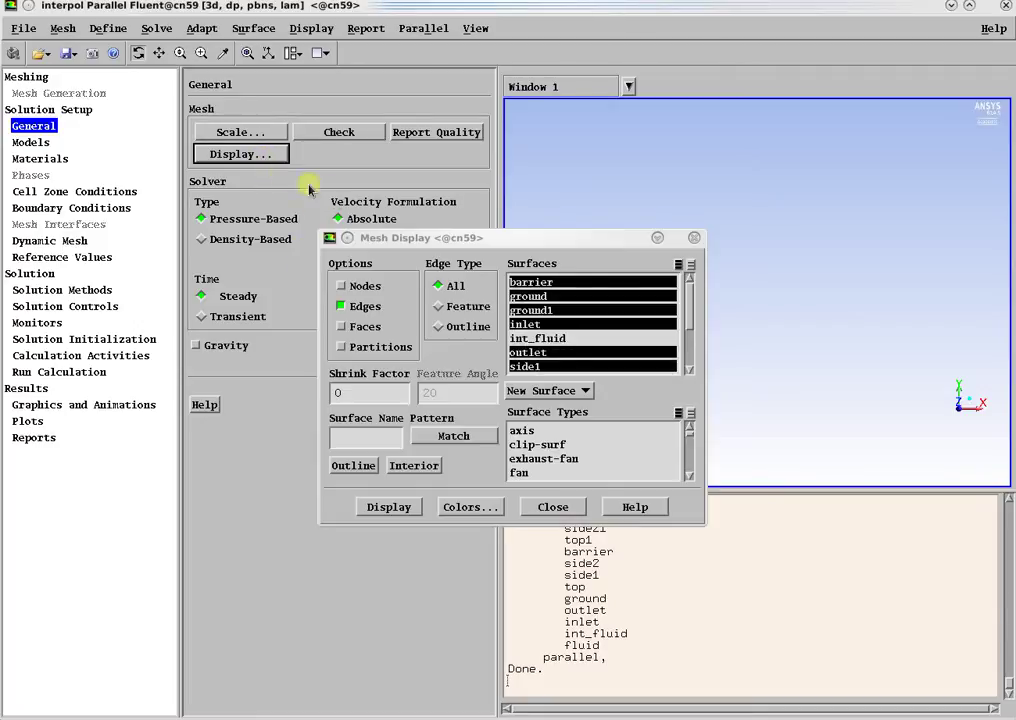
left_click(692, 266)
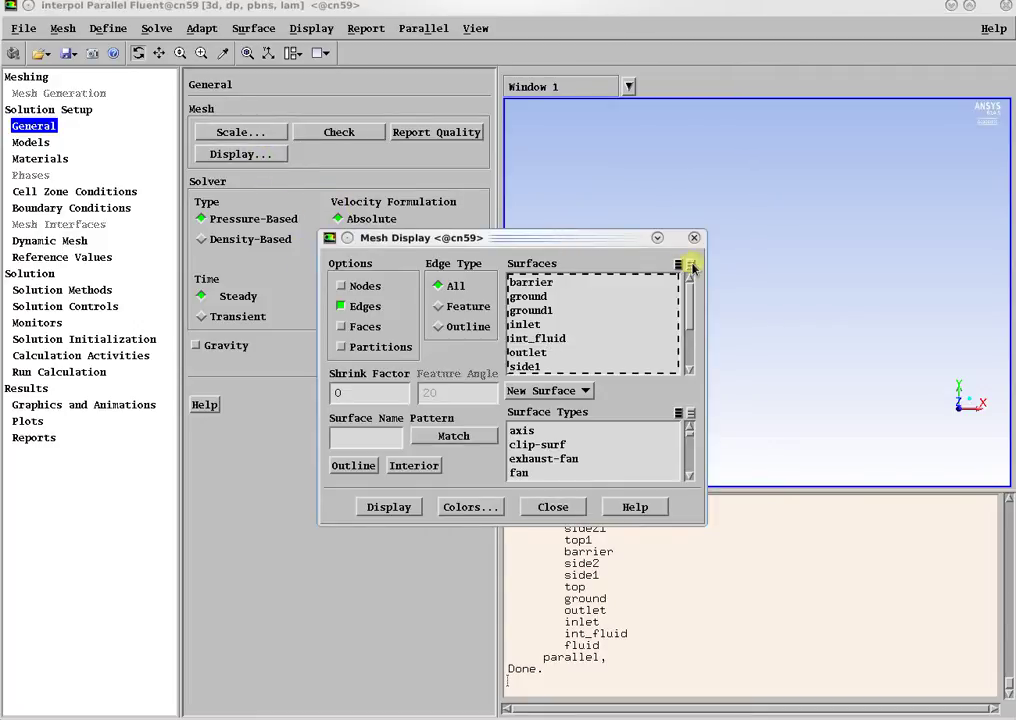
left_click(642, 282)
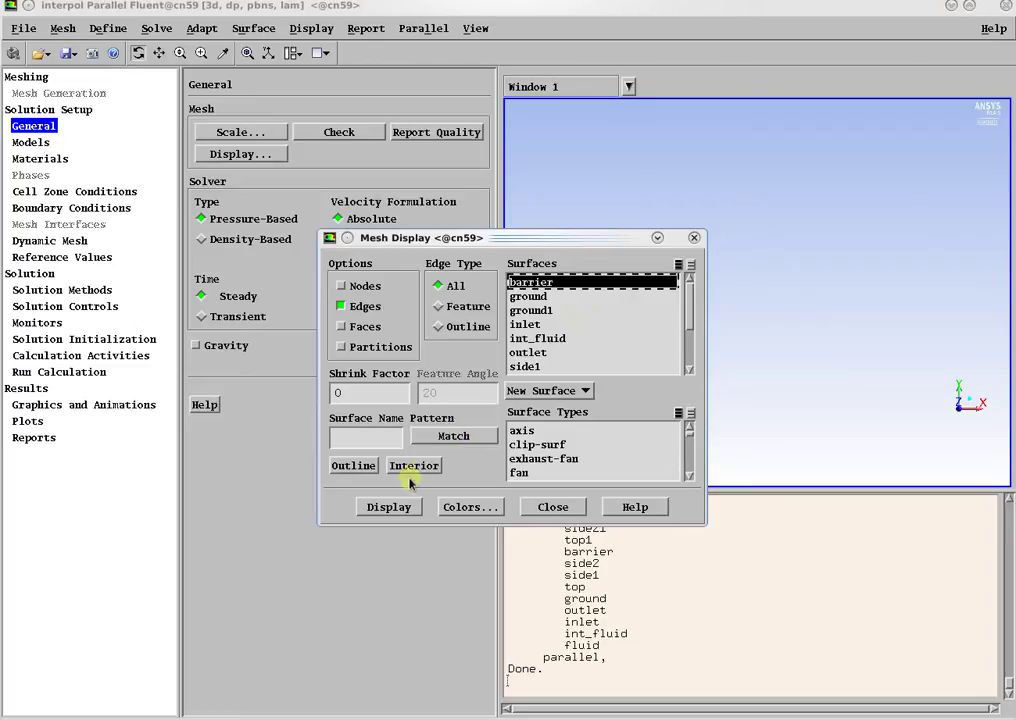
left_click(390, 507)
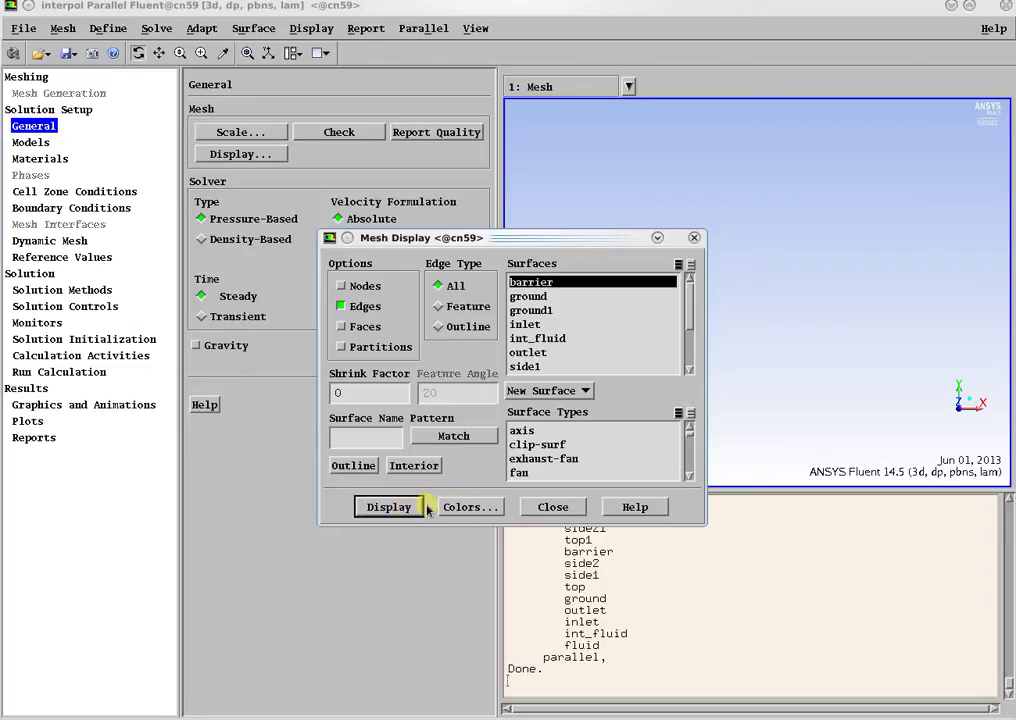
left_click(550, 507)
left_click_drag(918, 413, 818, 390)
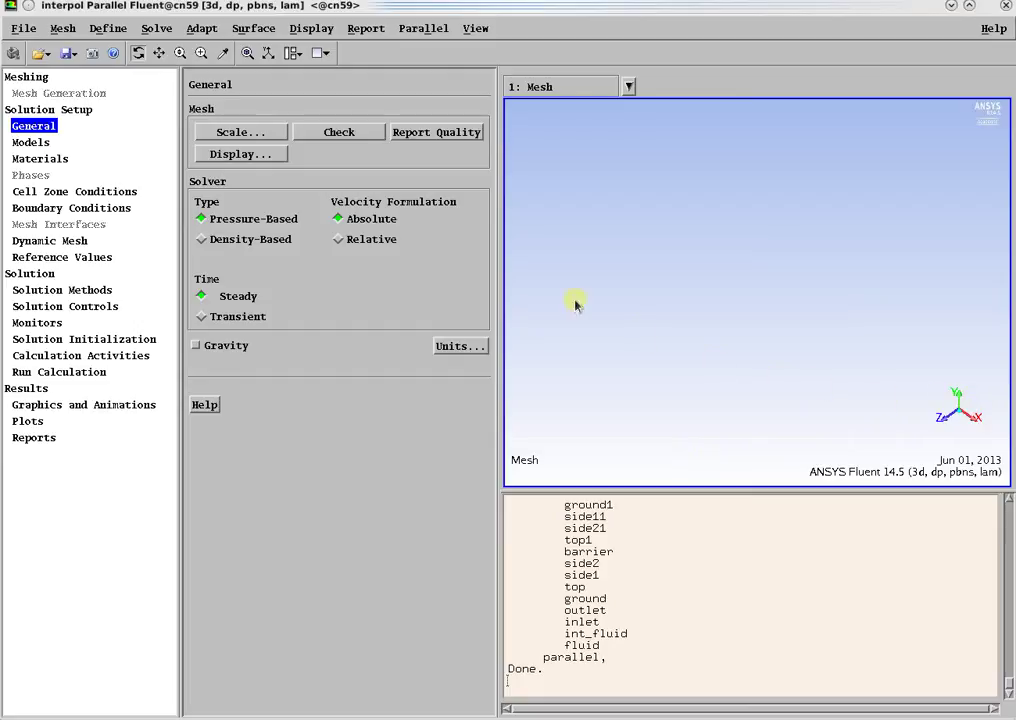
left_click(247, 54)
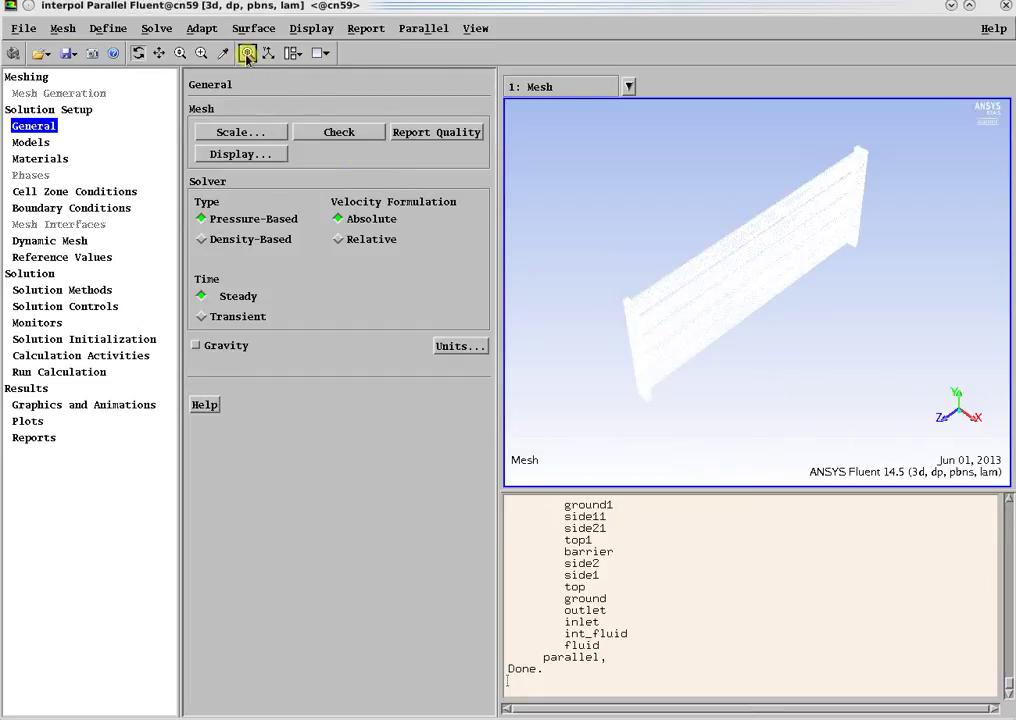
left_click_drag(660, 308, 670, 280)
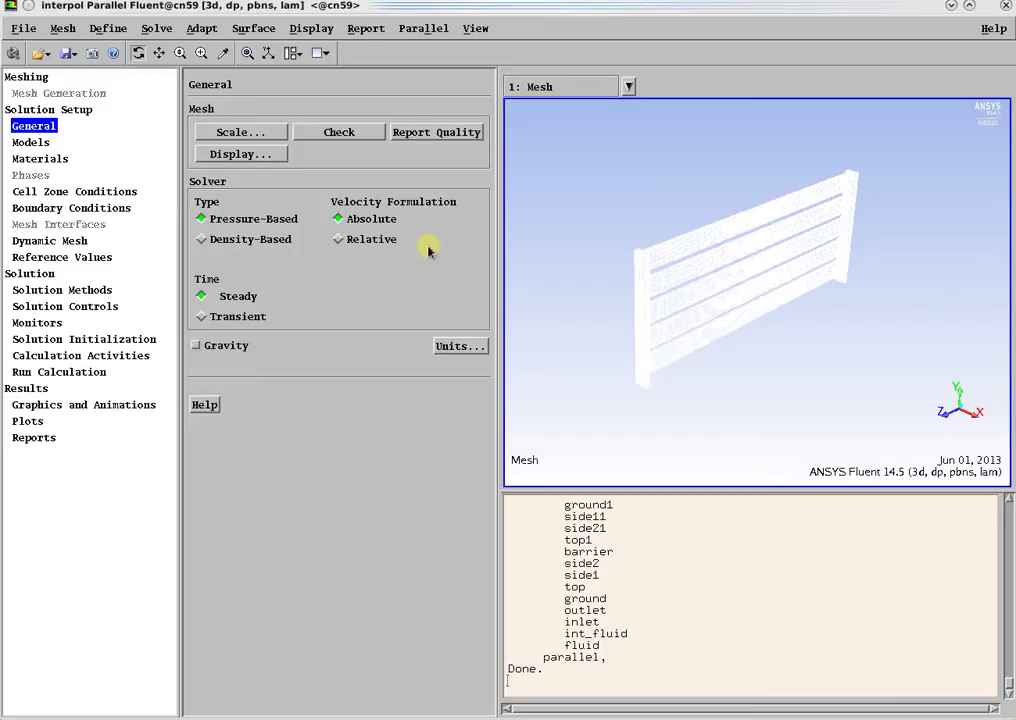
left_click(339, 133)
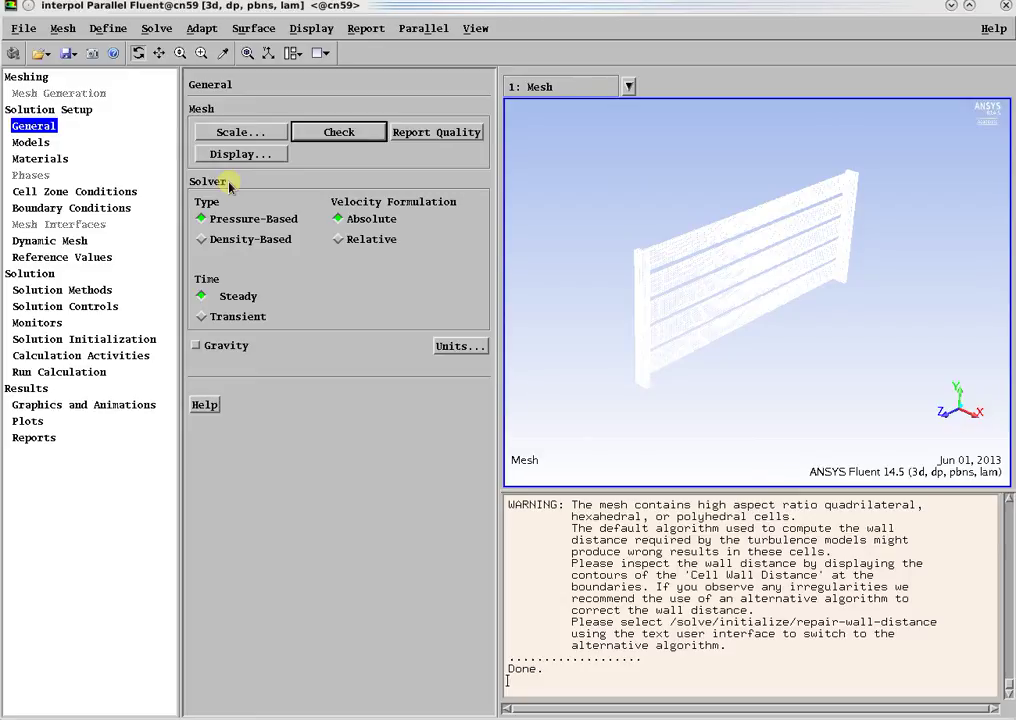
Set the viscous model to k-omega (2 eqn) with the SST variant
left_click(42, 146)
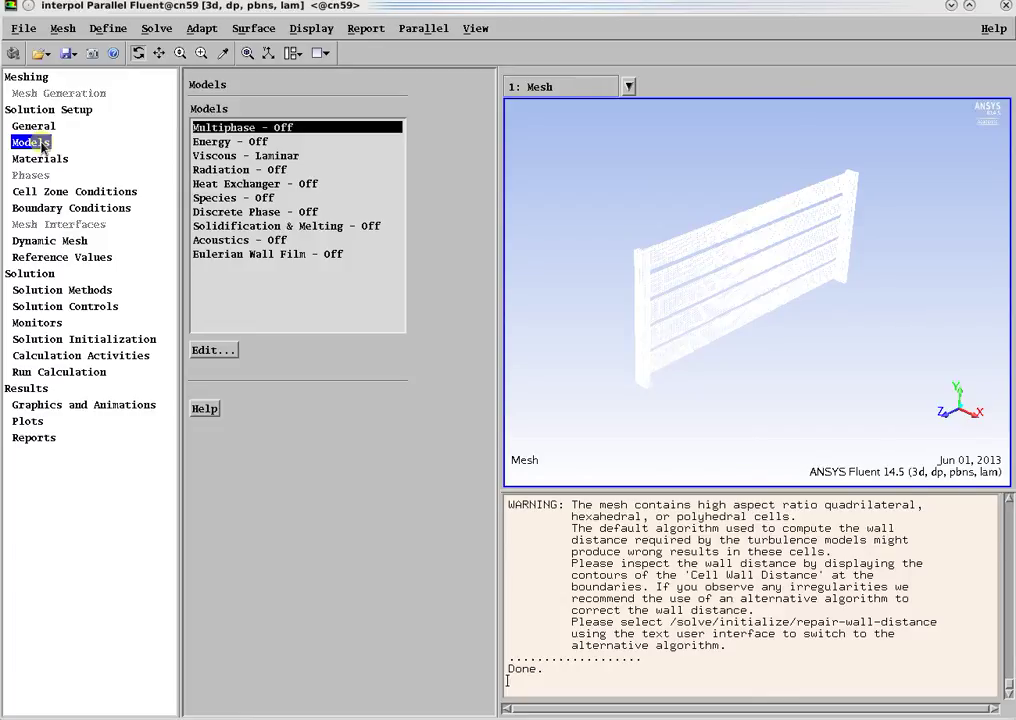
left_click(235, 156)
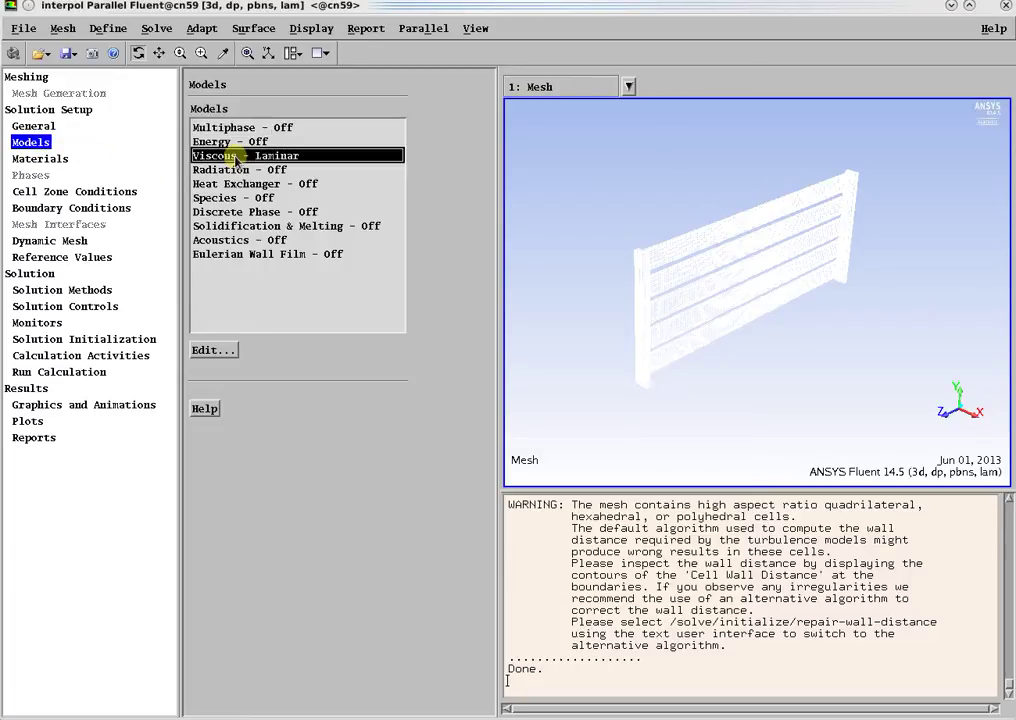
left_click(224, 350)
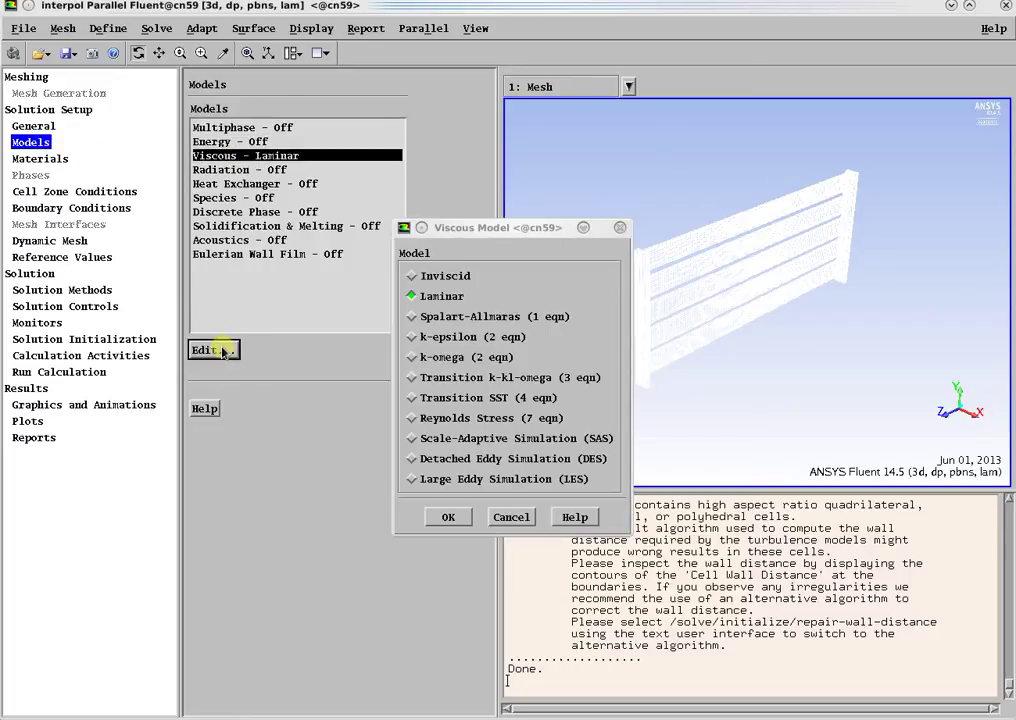
left_click(421, 357)
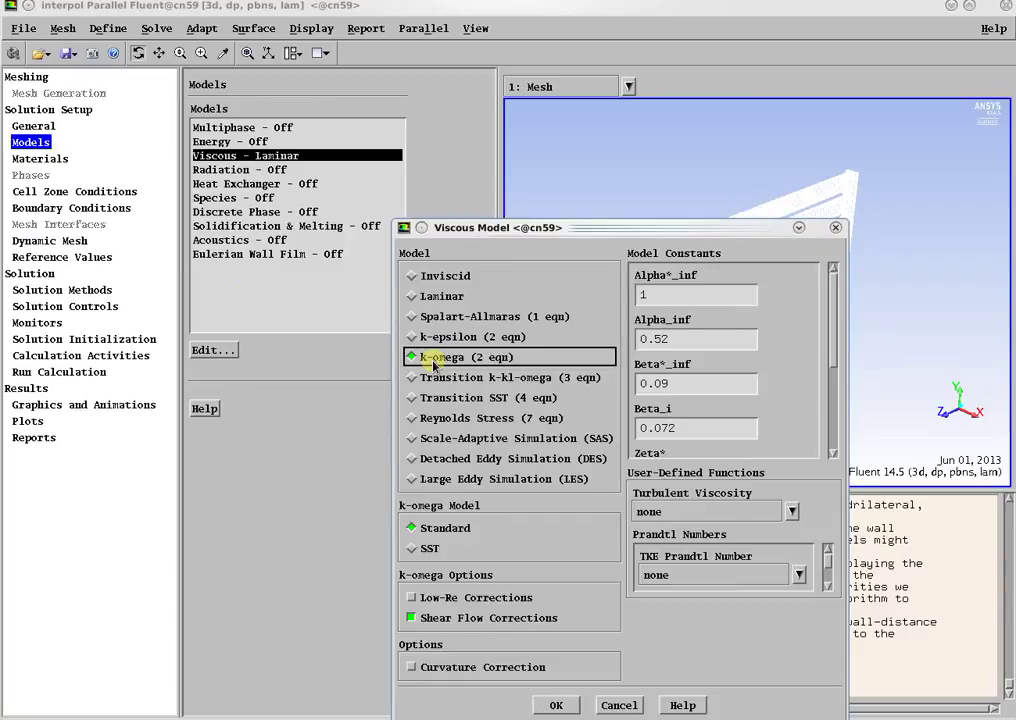
left_click(428, 548)
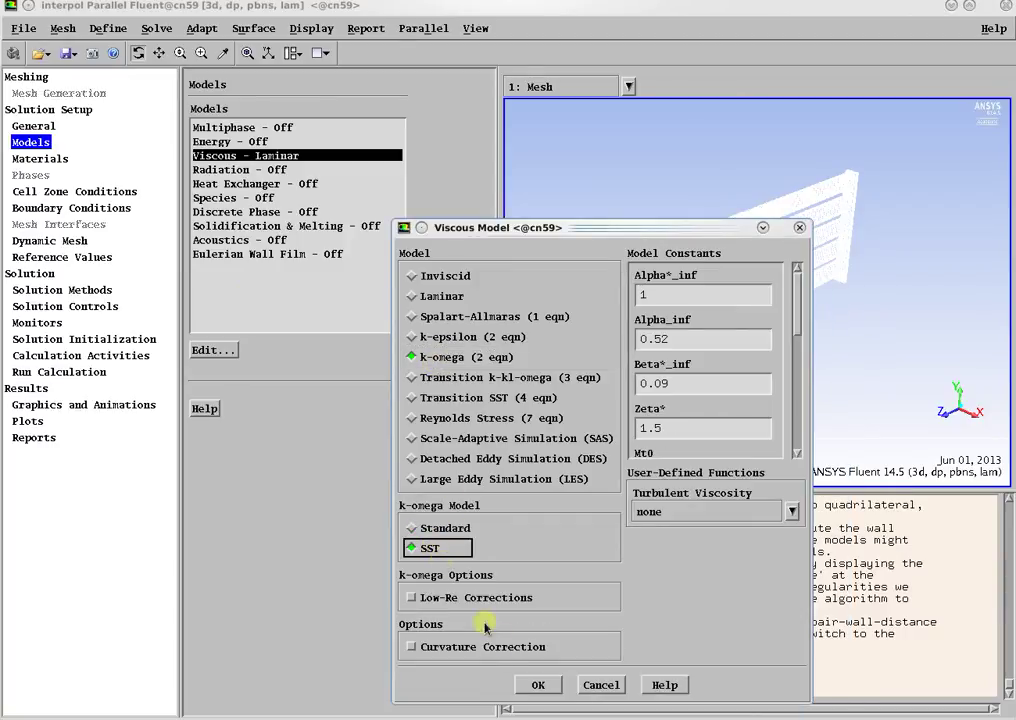
left_click(537, 685)
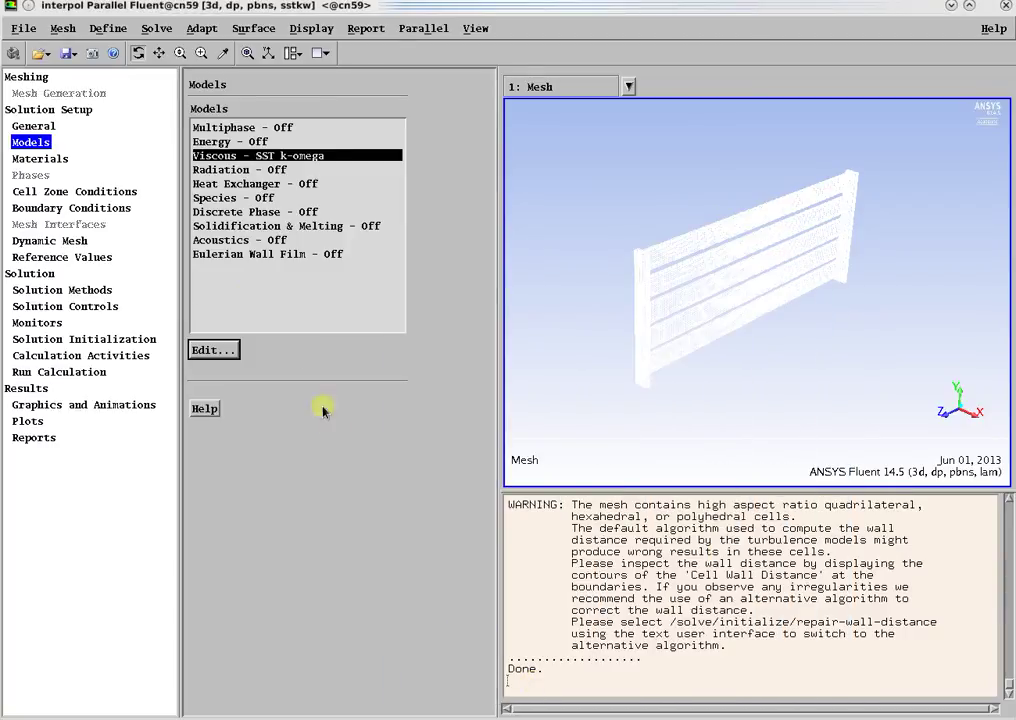
Set the velocity magnitude of the inlet boundary condition to 20 m/s
left_click(58, 159)
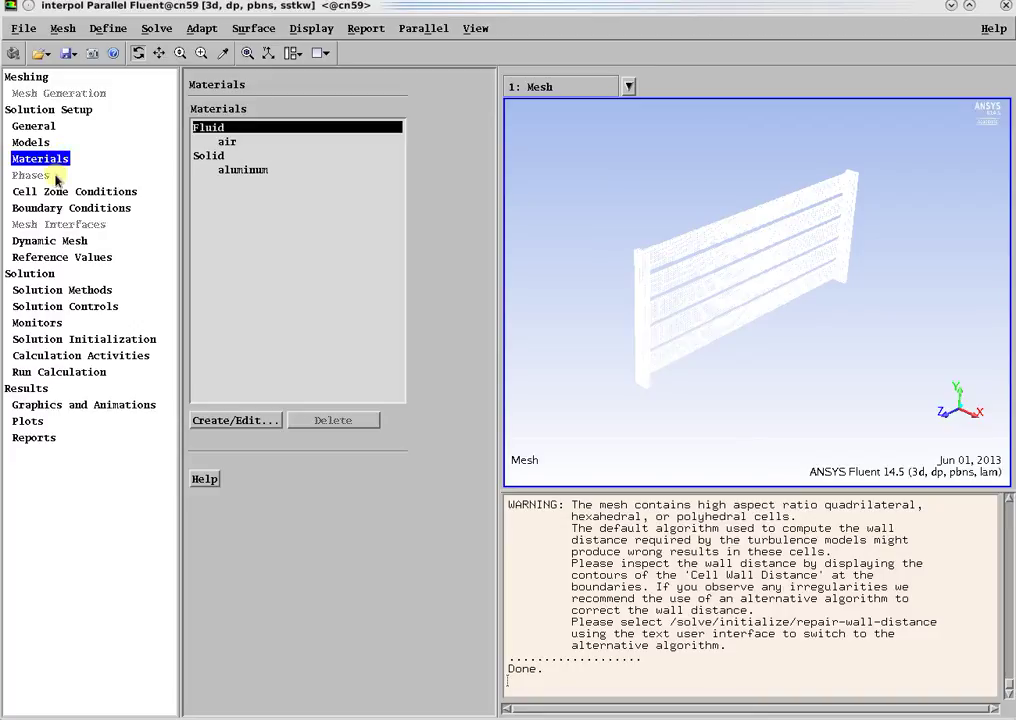
left_click(80, 208)
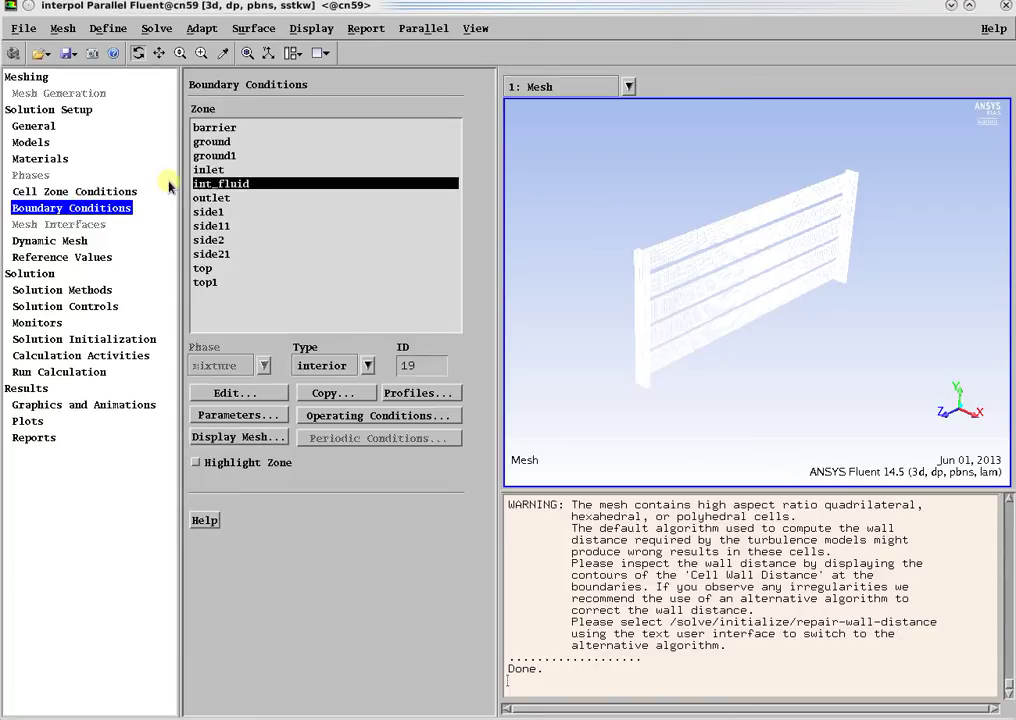
left_click(221, 171)
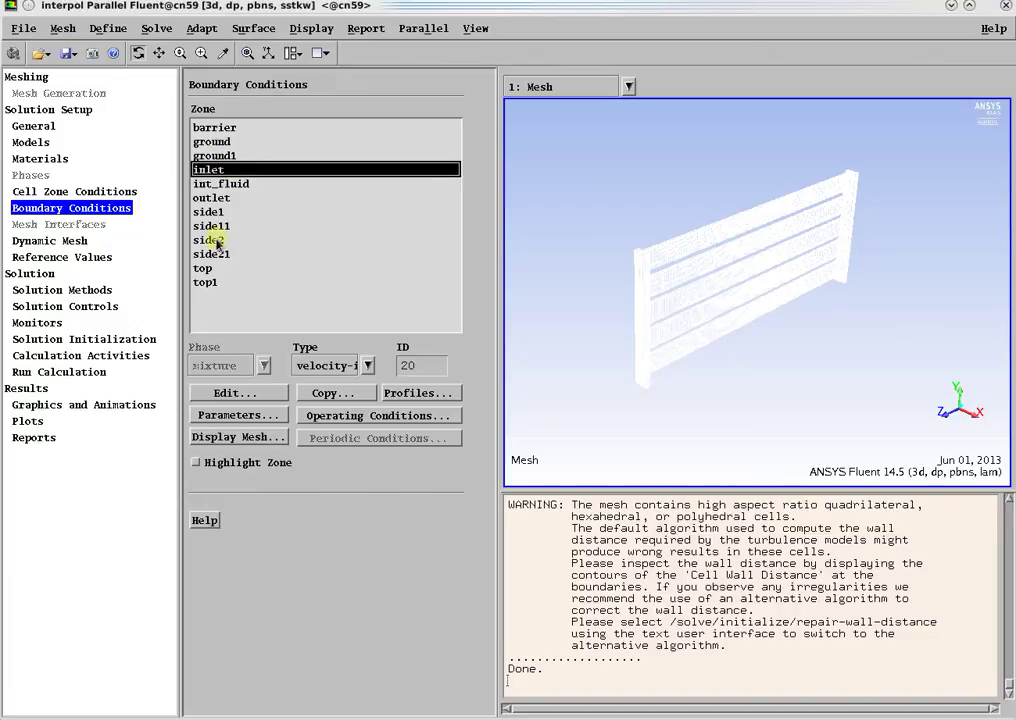
left_click(227, 393)
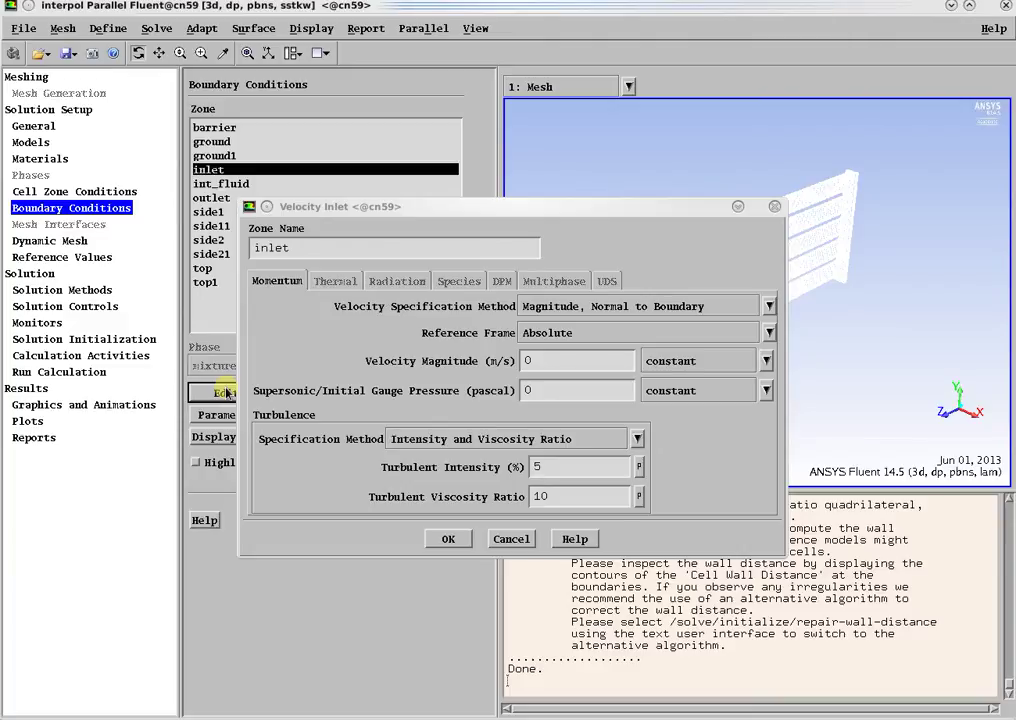
left_click(530, 361)
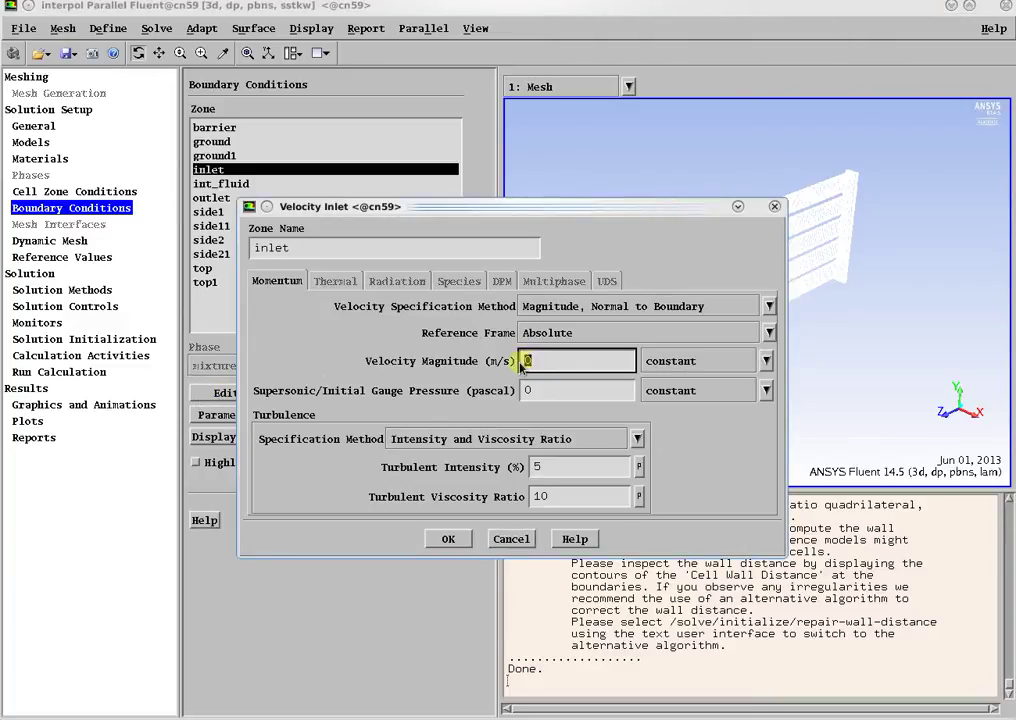
type("20")
Specify the inlet turbulence by Intensity and Length Scale, with 0.1 % turbulent intensity and a 0.145 m turbulent length scale
left_click(615, 439)
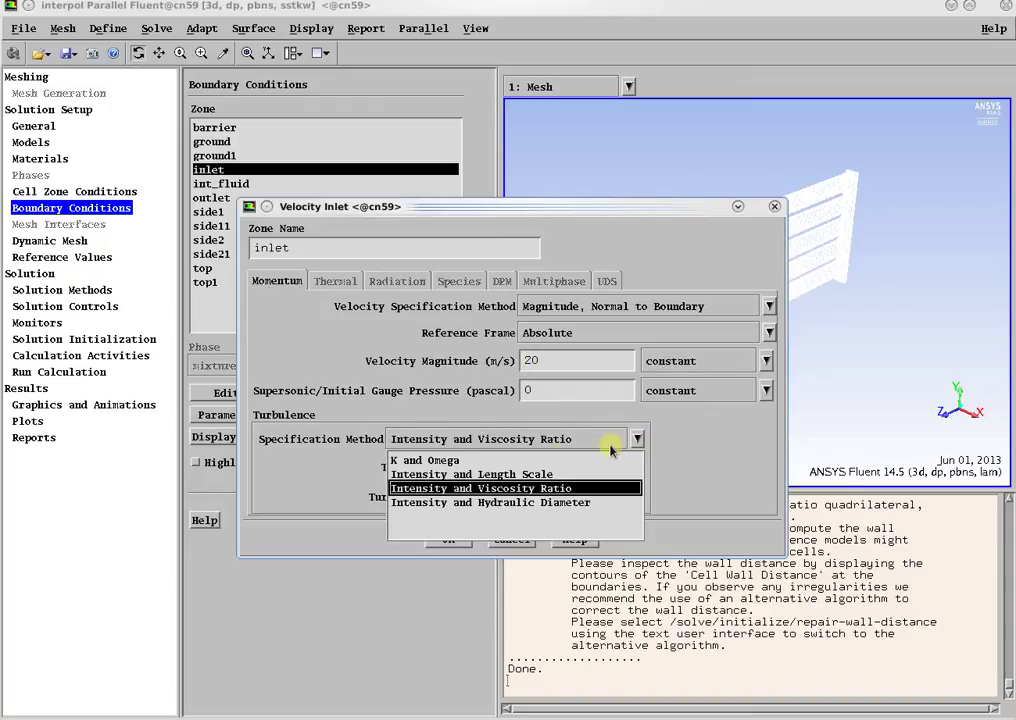
left_click(490, 474)
left_click(534, 468)
type("0.1")
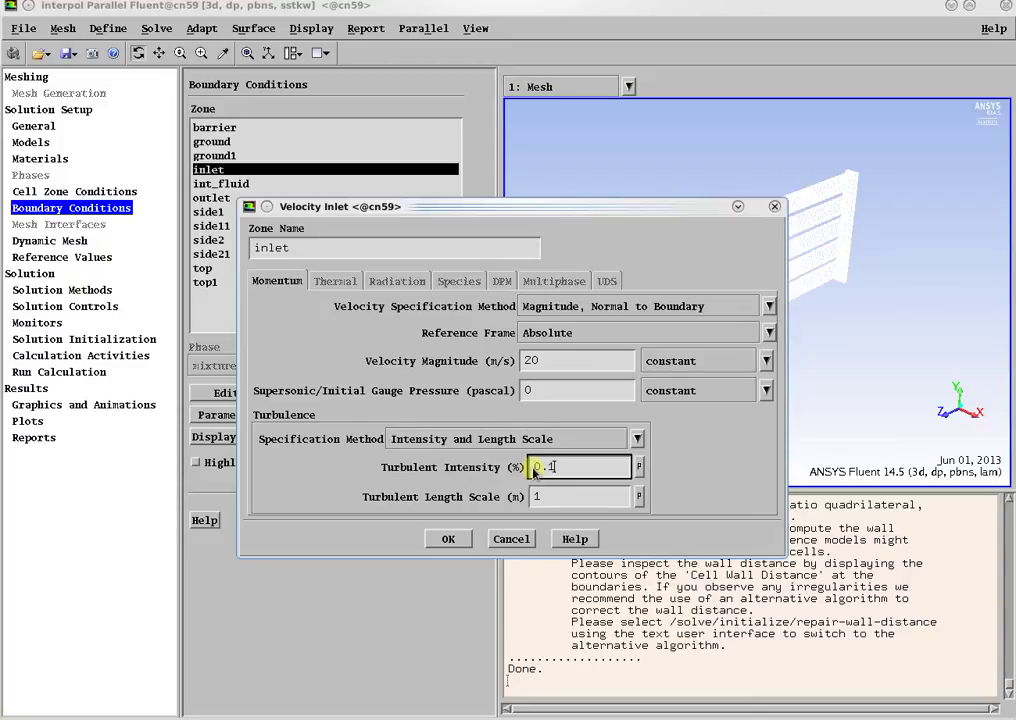
left_click(551, 497)
type("0.")
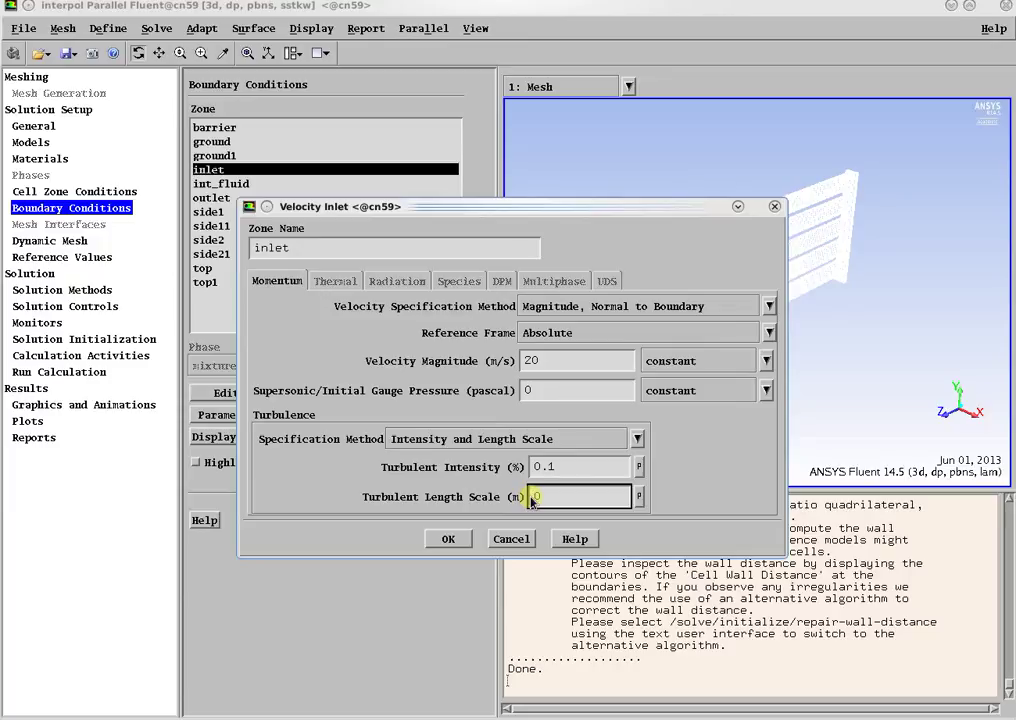
type("145")
left_click(459, 537)
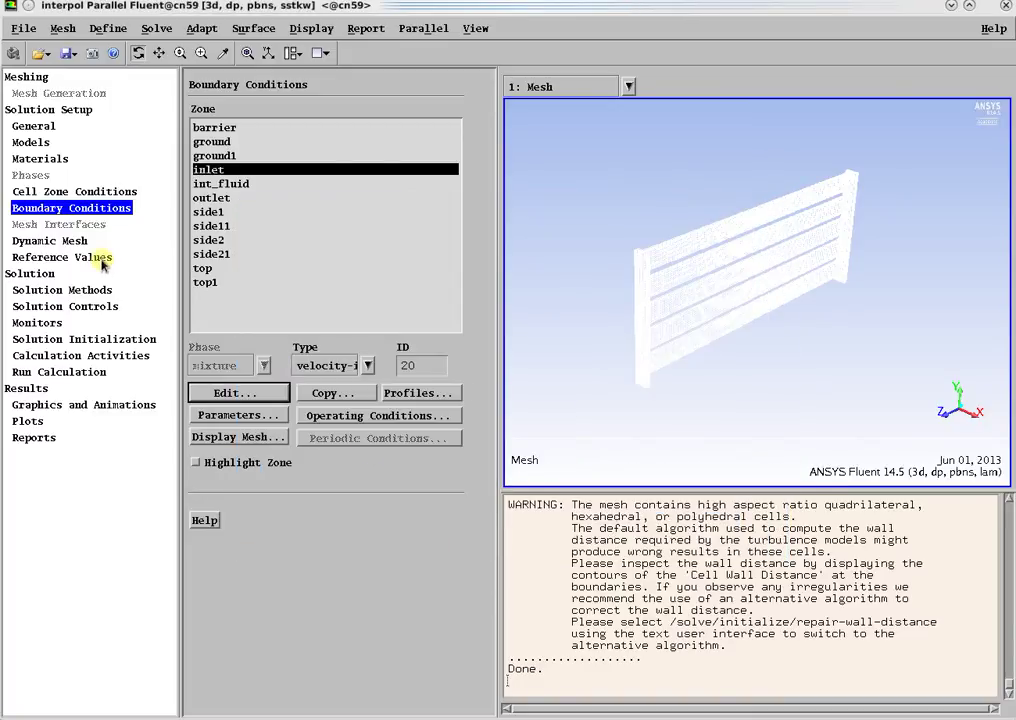
Set the momentum spatial discretization to First Order Upwind in the solution methods
left_click(101, 259)
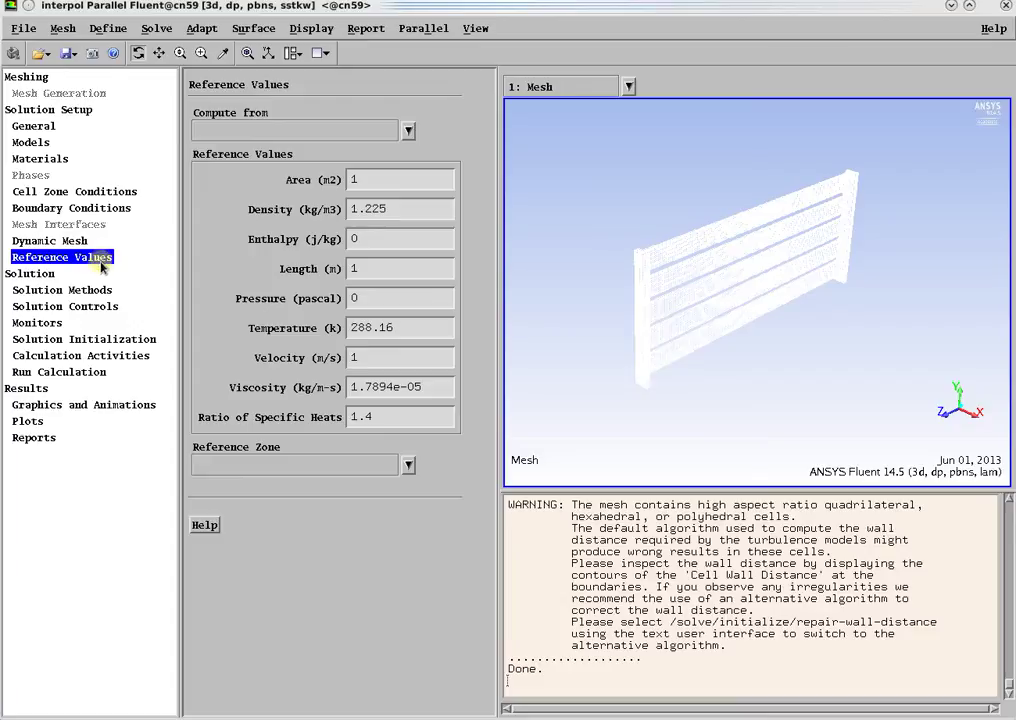
left_click(46, 276)
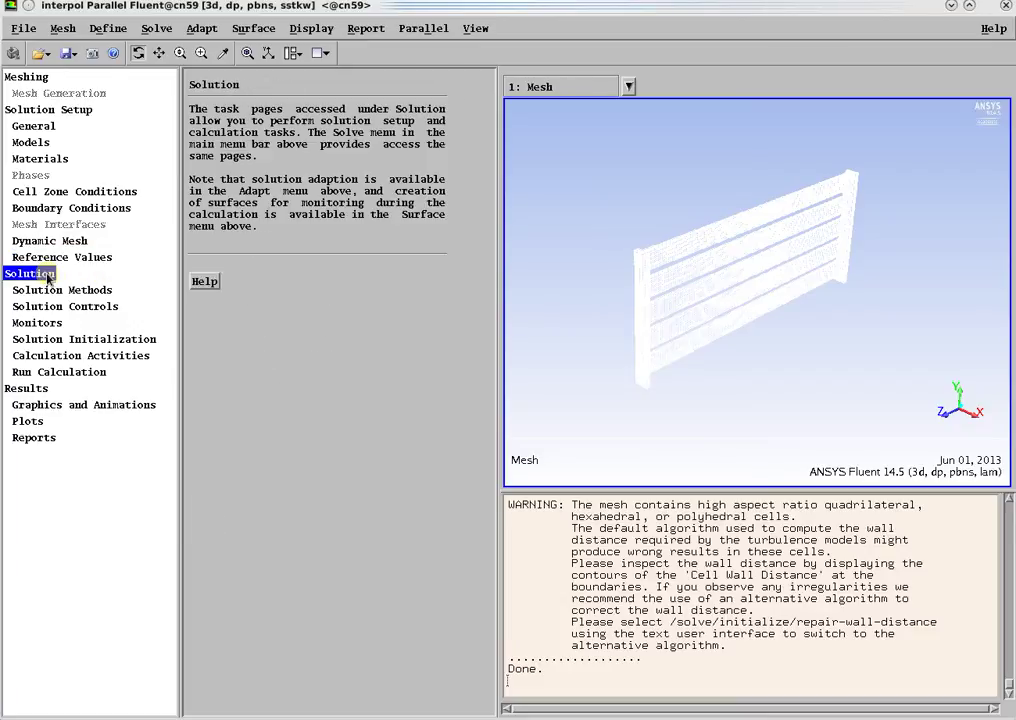
left_click(43, 290)
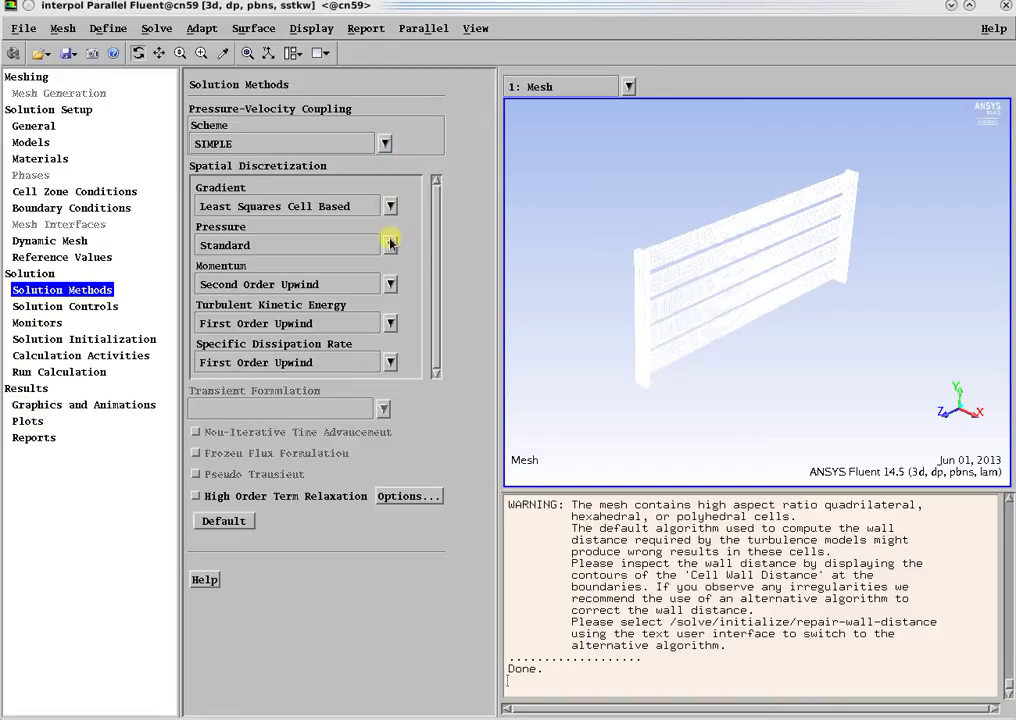
left_click(390, 284)
left_click(328, 305)
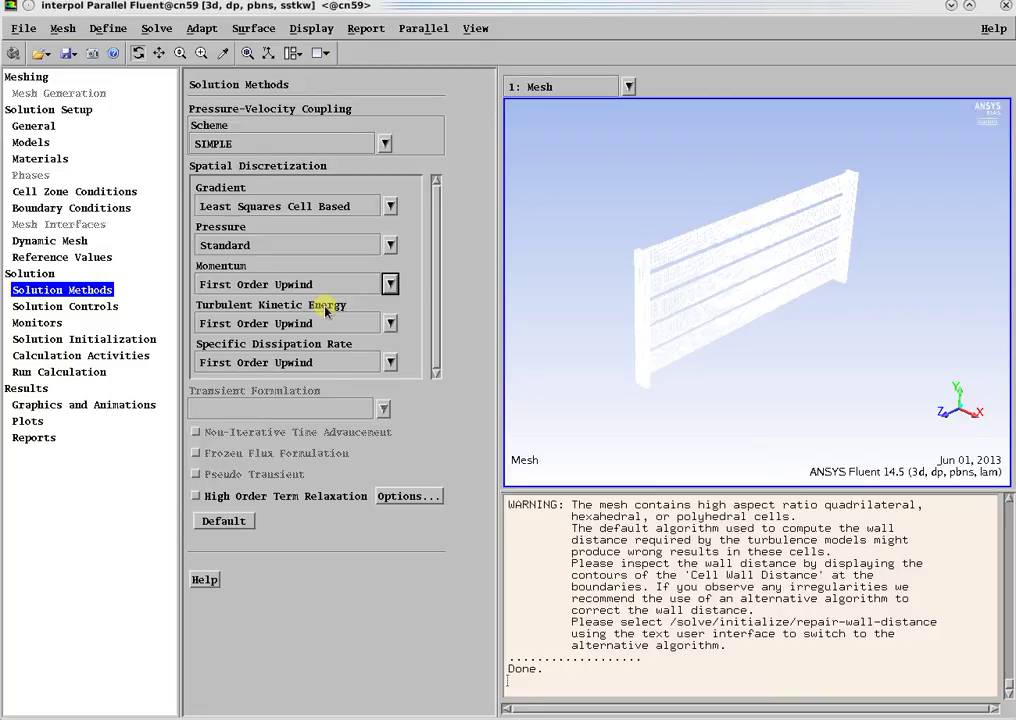
Set the absolute convergence criteria of the continuity, x-velocity, y-velocity and z-velocity residuals to 0.000001
left_click(72, 310)
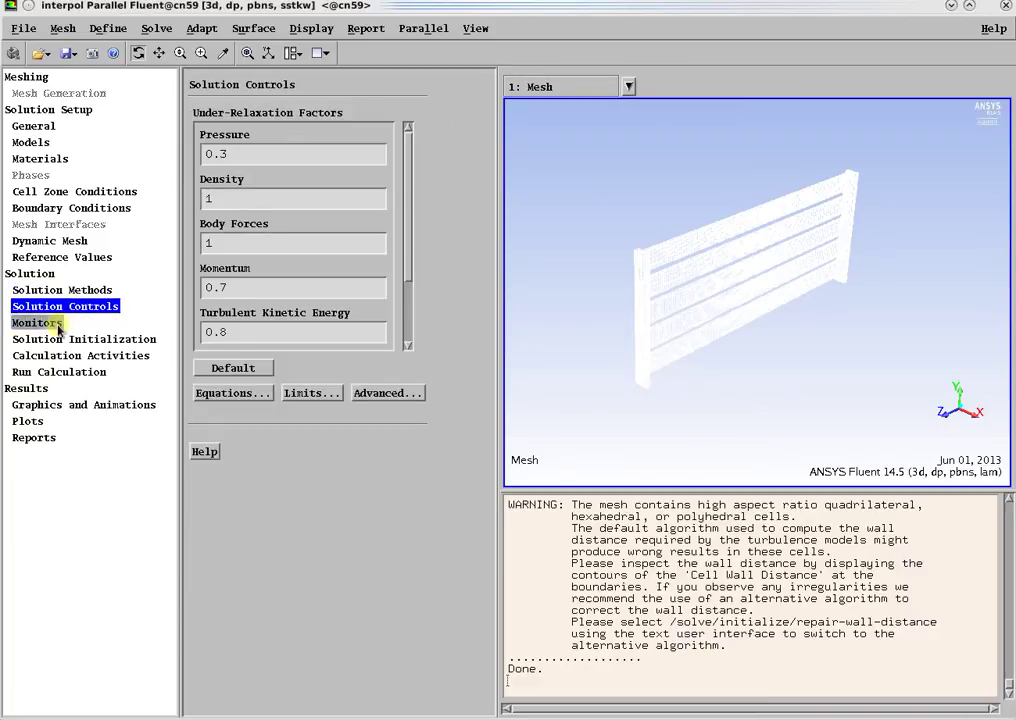
left_click(58, 328)
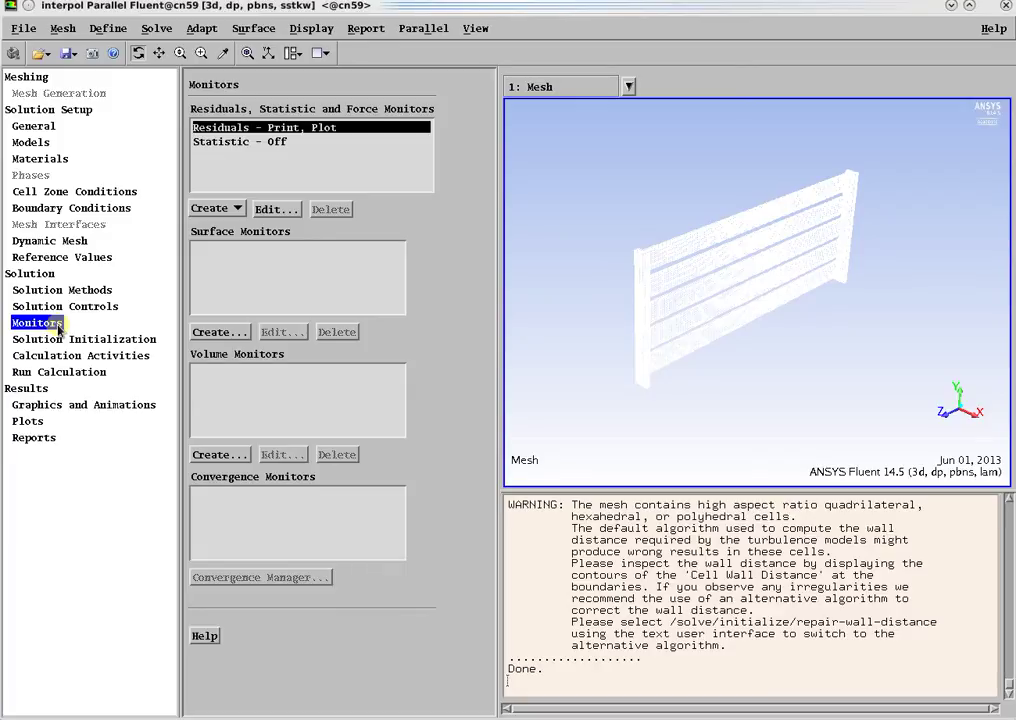
left_click(278, 209)
left_click(714, 280)
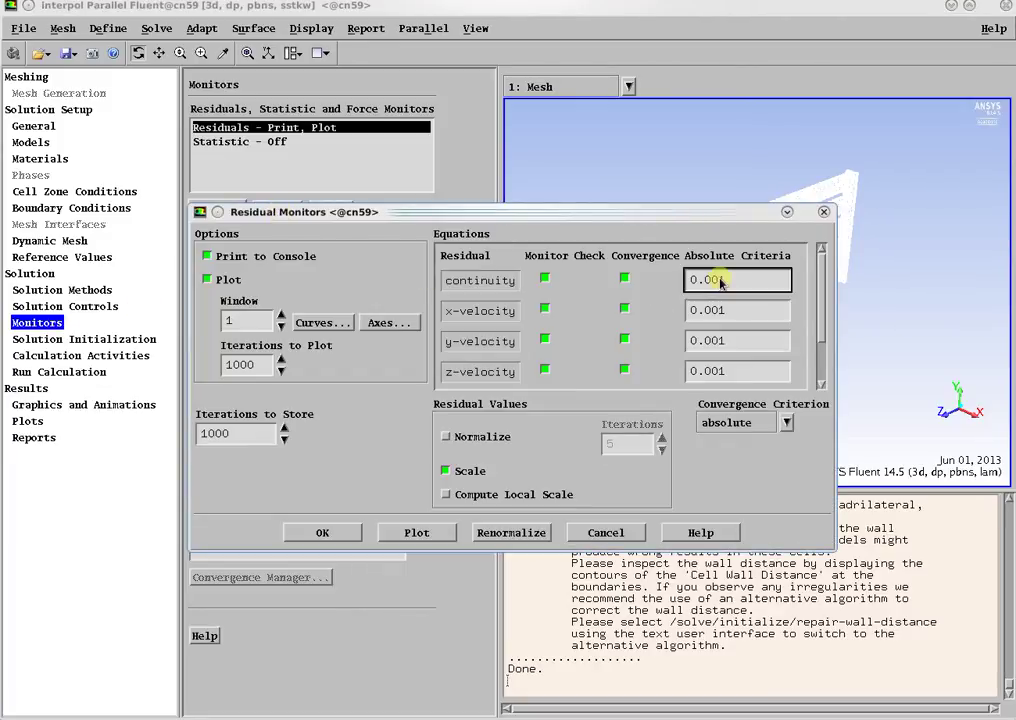
type("000")
left_click(713, 314)
type("000")
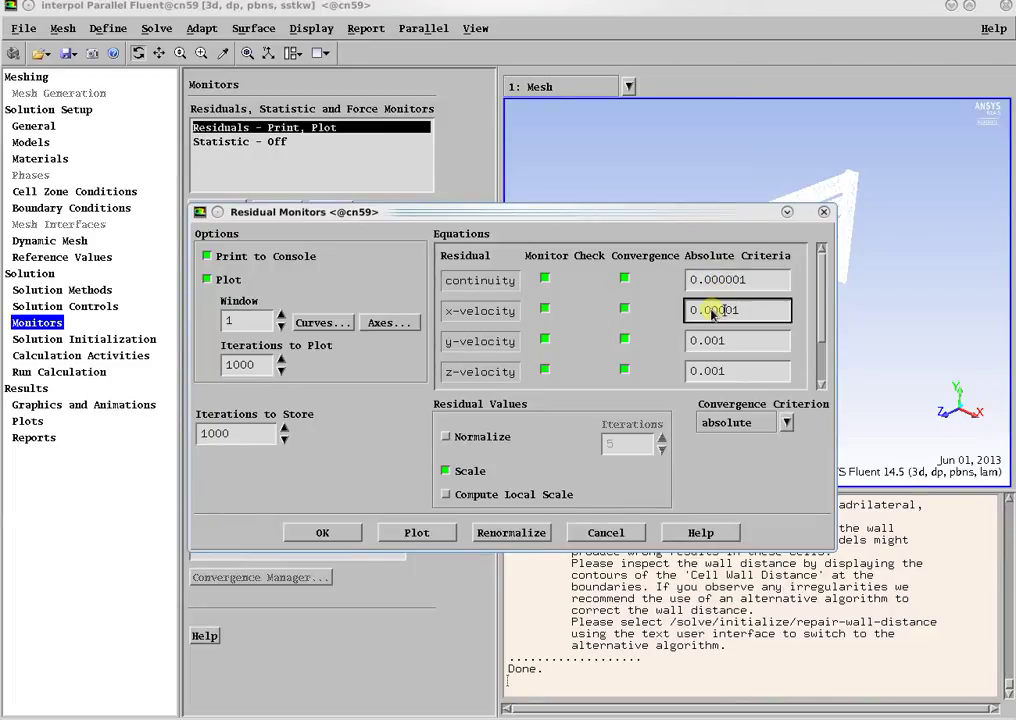
left_click(711, 341)
type("000")
left_click(713, 370)
type("000")
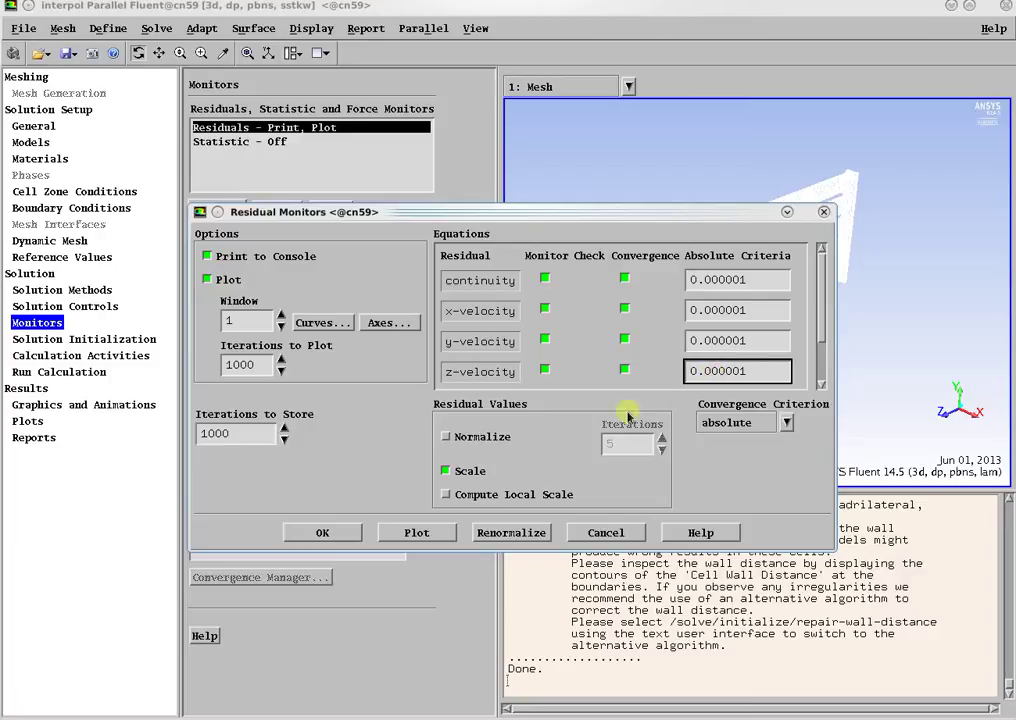
left_click(335, 533)
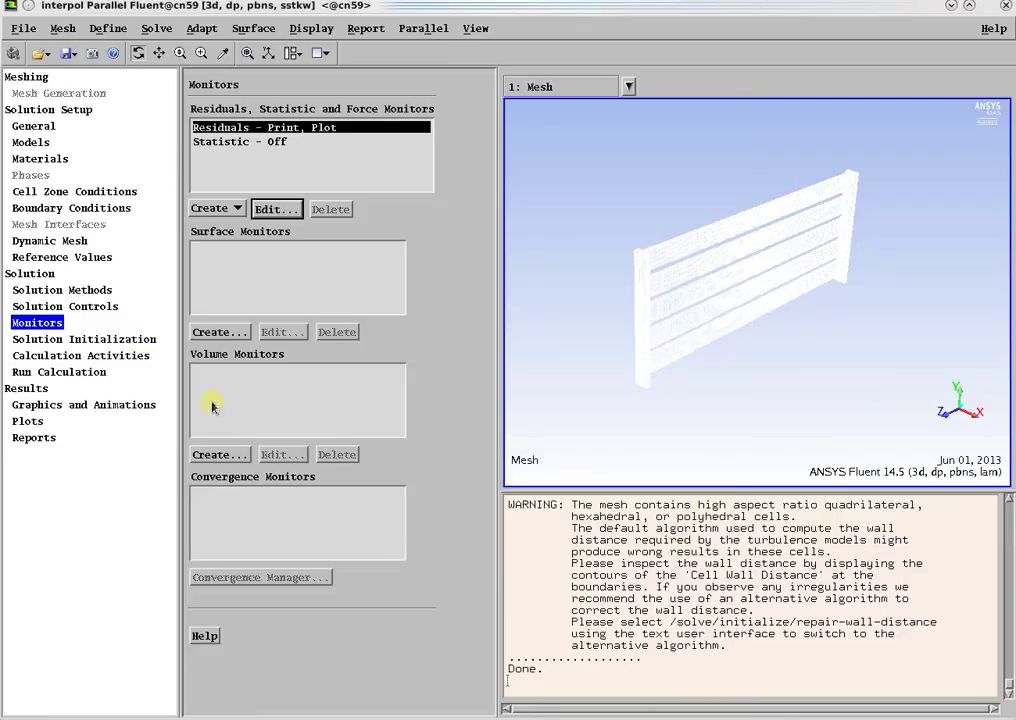
Initialize the solution with Hybrid Initialization, and run solve, initialize, fmg-initialization in the console, answering y to its prompt
left_click(140, 339)
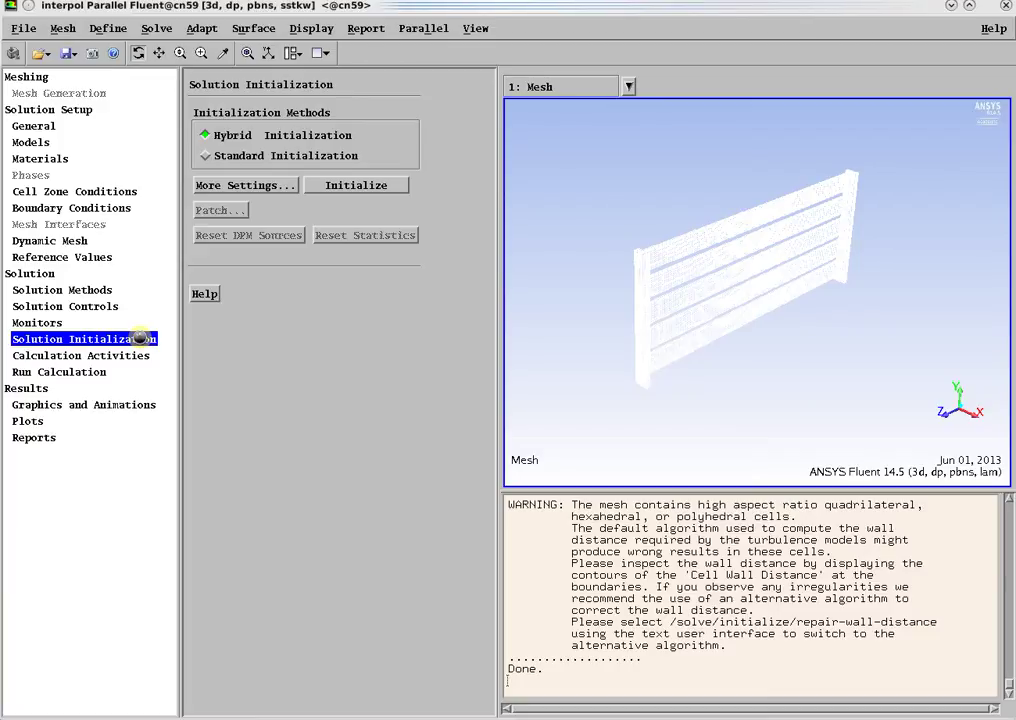
left_click(356, 185)
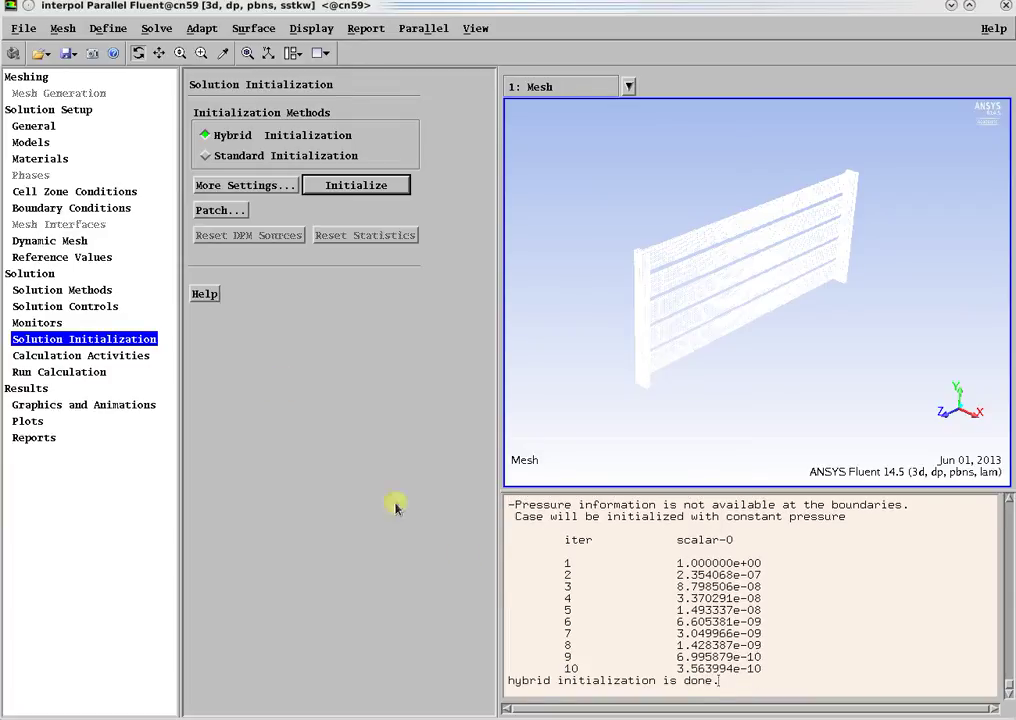
type("solve")
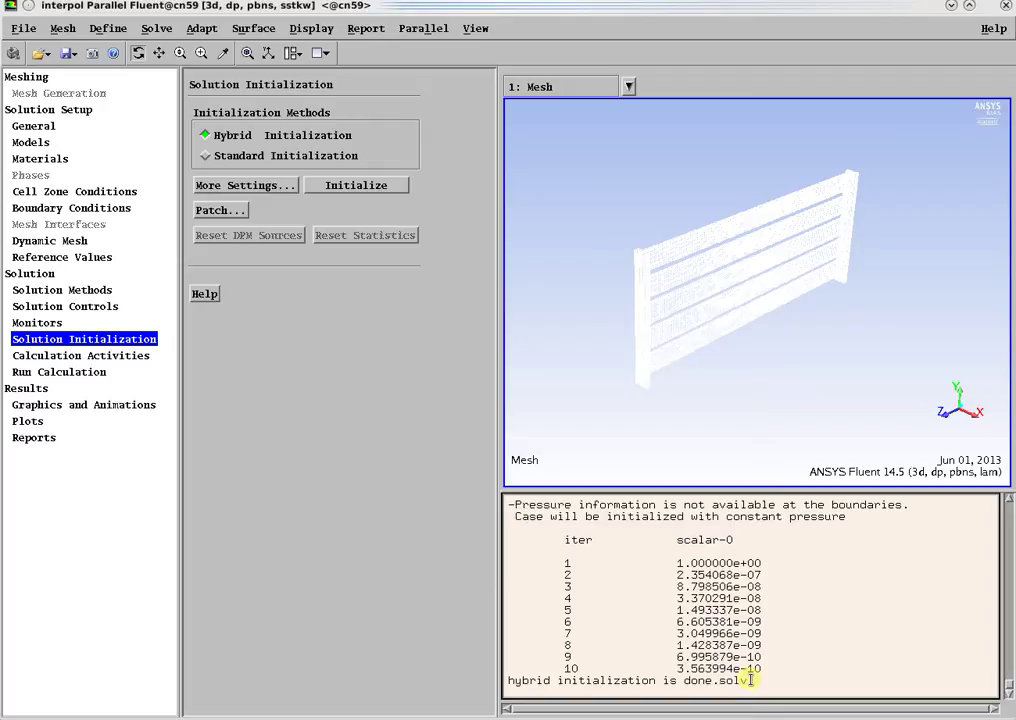
key("Return")
type("init")
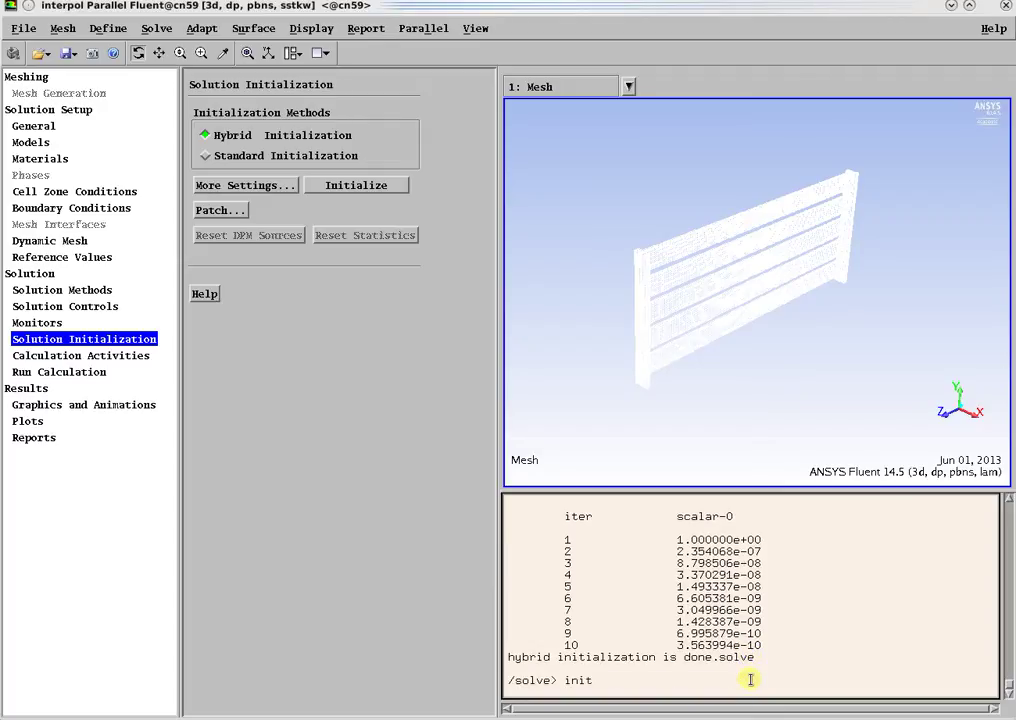
type("ialize")
key("Return")
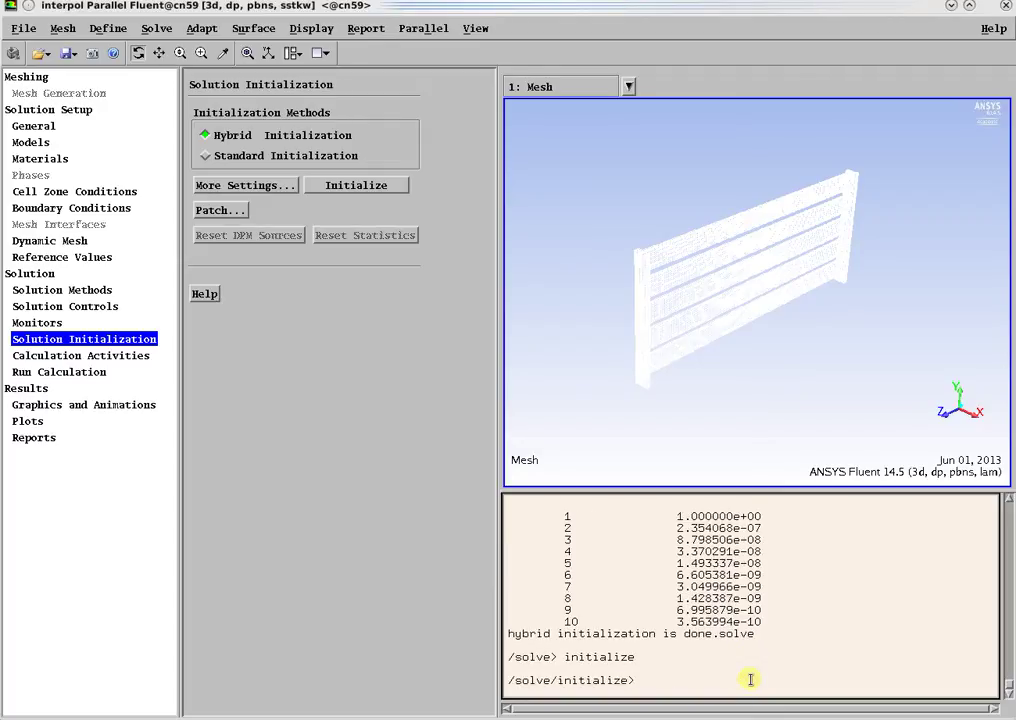
type("fmg-initialization")
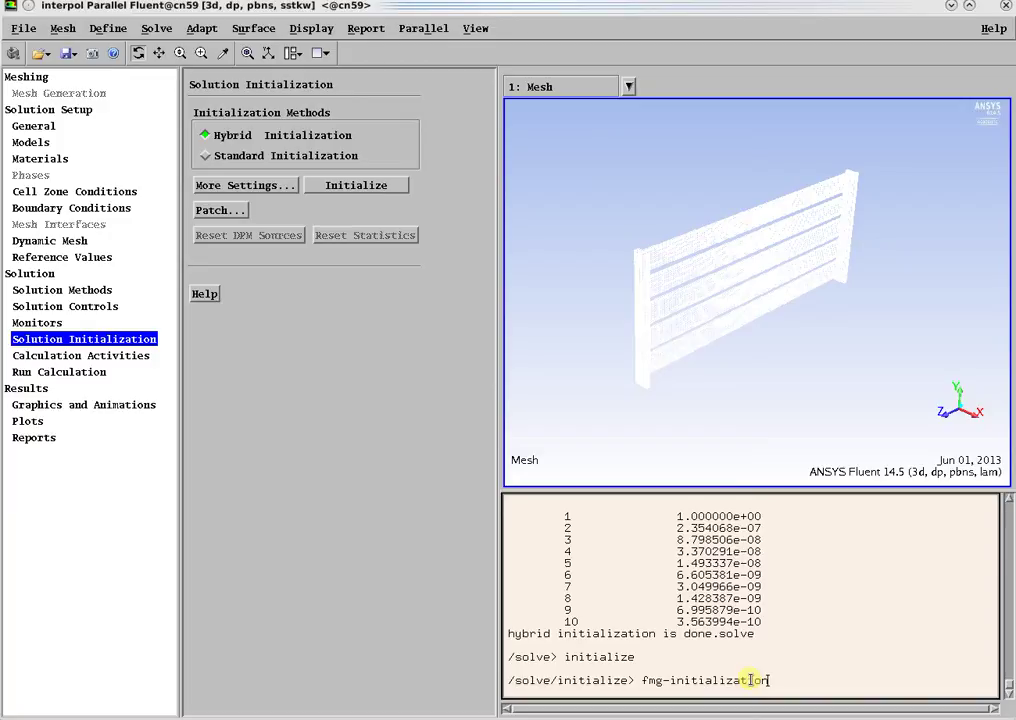
key("Return")
type("y")
key("Return")
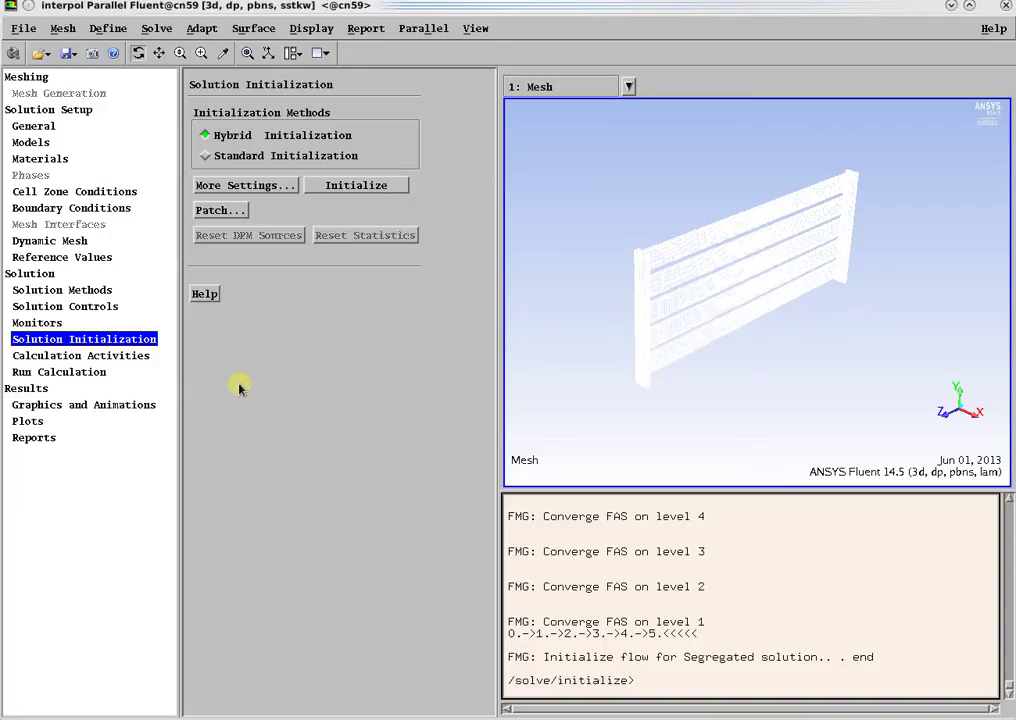
Run the steady calculation for 100 iterations and dismiss the completion message
left_click(85, 371)
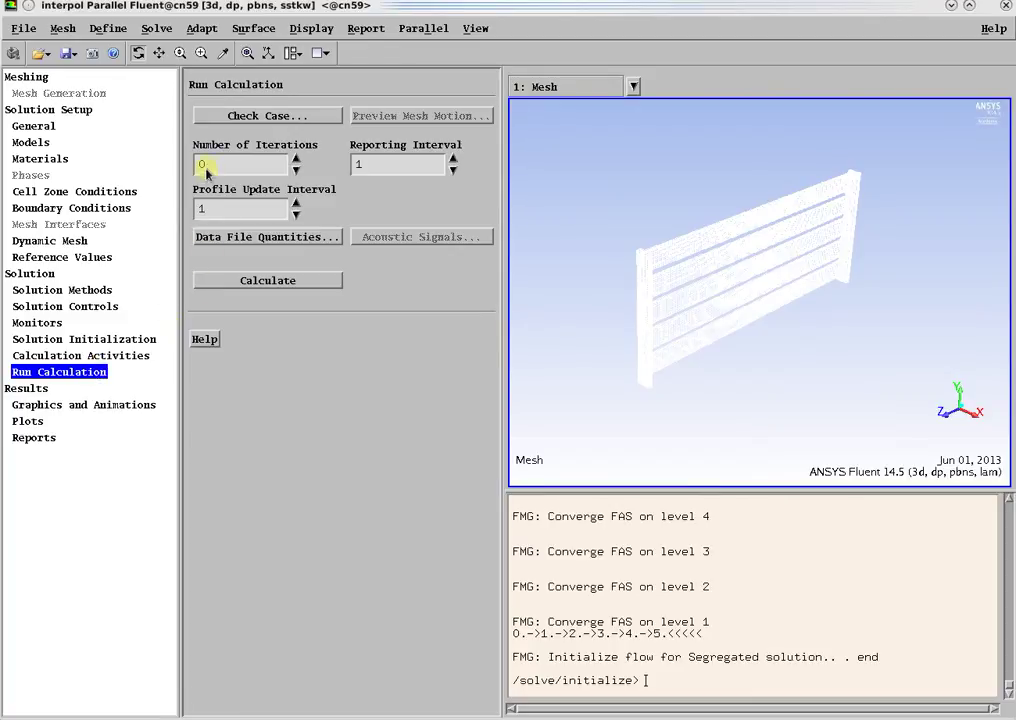
double_click(205, 165)
type("100")
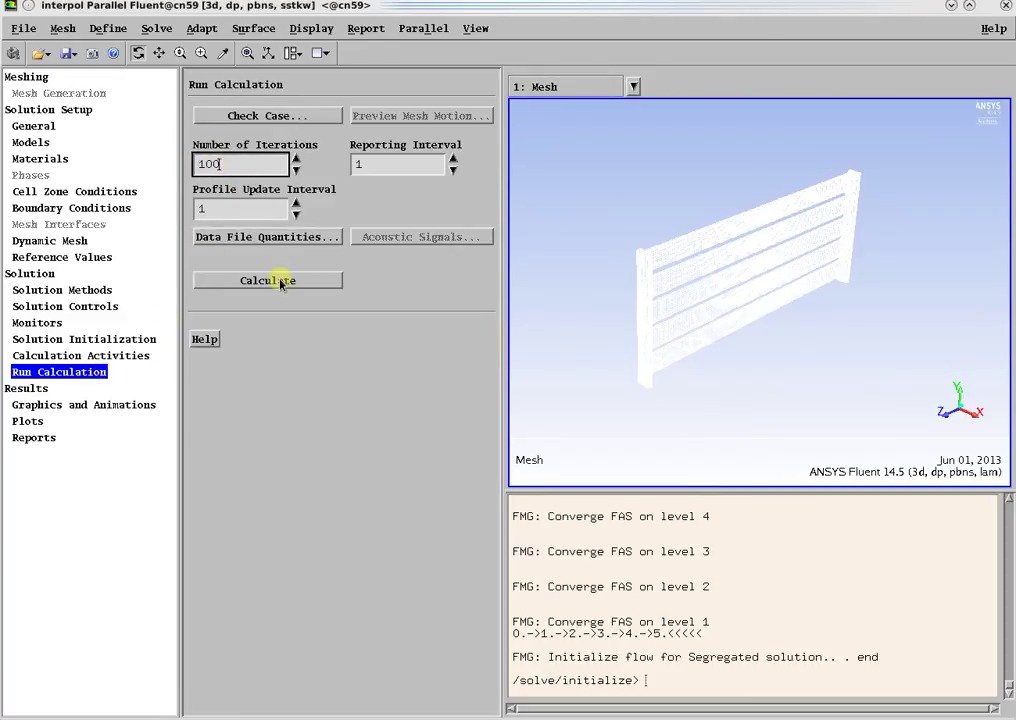
left_click(266, 283)
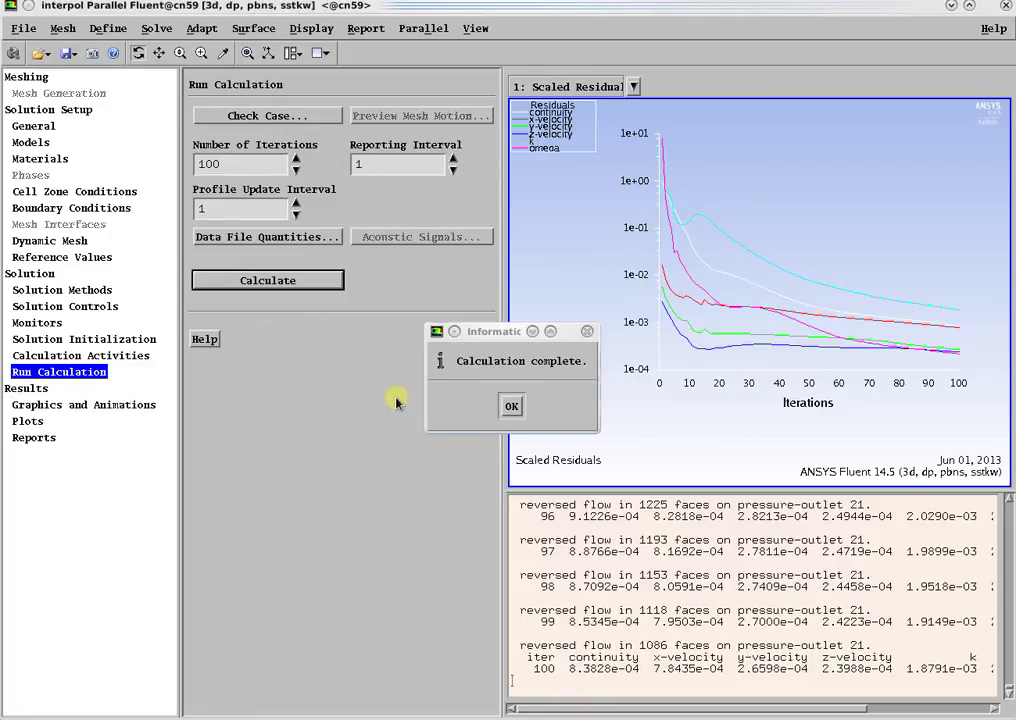
left_click(511, 405)
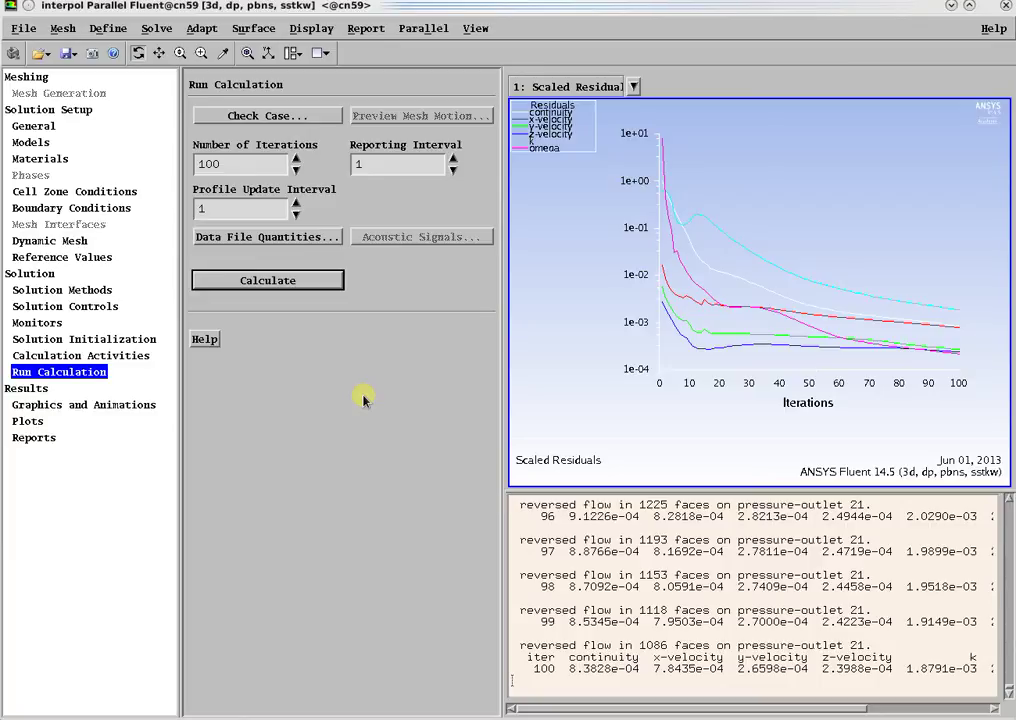
Set momentum, turbulent kinetic energy and specific dissipation rate discretization to Second Order Upwind, and enable High Order Term Relaxation
left_click(98, 290)
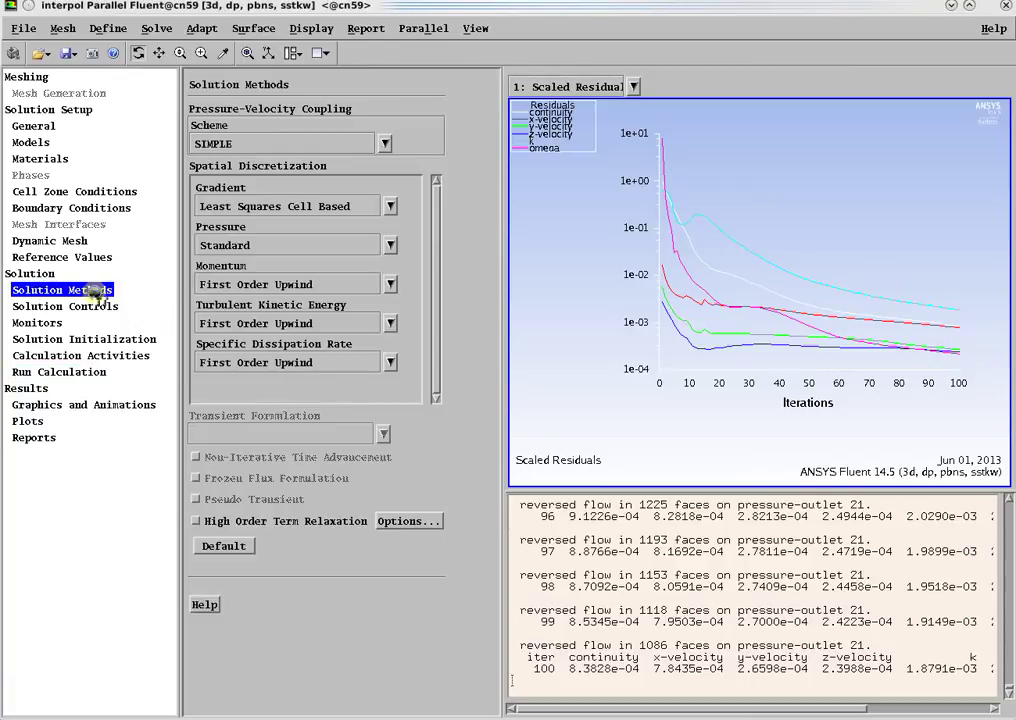
left_click(390, 284)
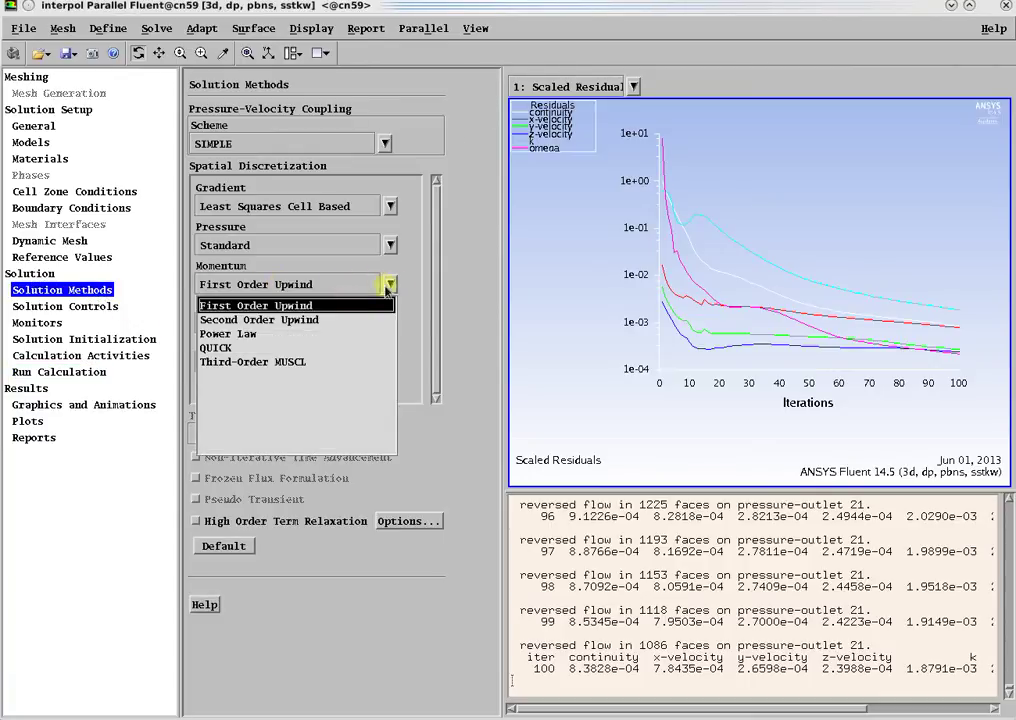
left_click(280, 320)
left_click(390, 323)
left_click(321, 357)
left_click(389, 362)
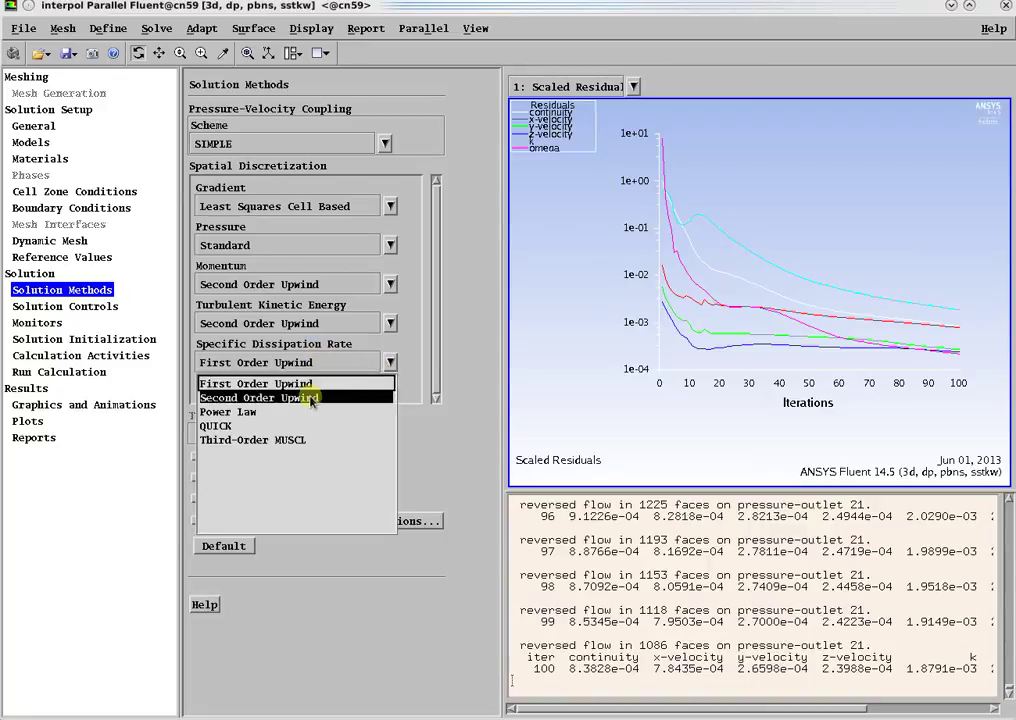
left_click(290, 397)
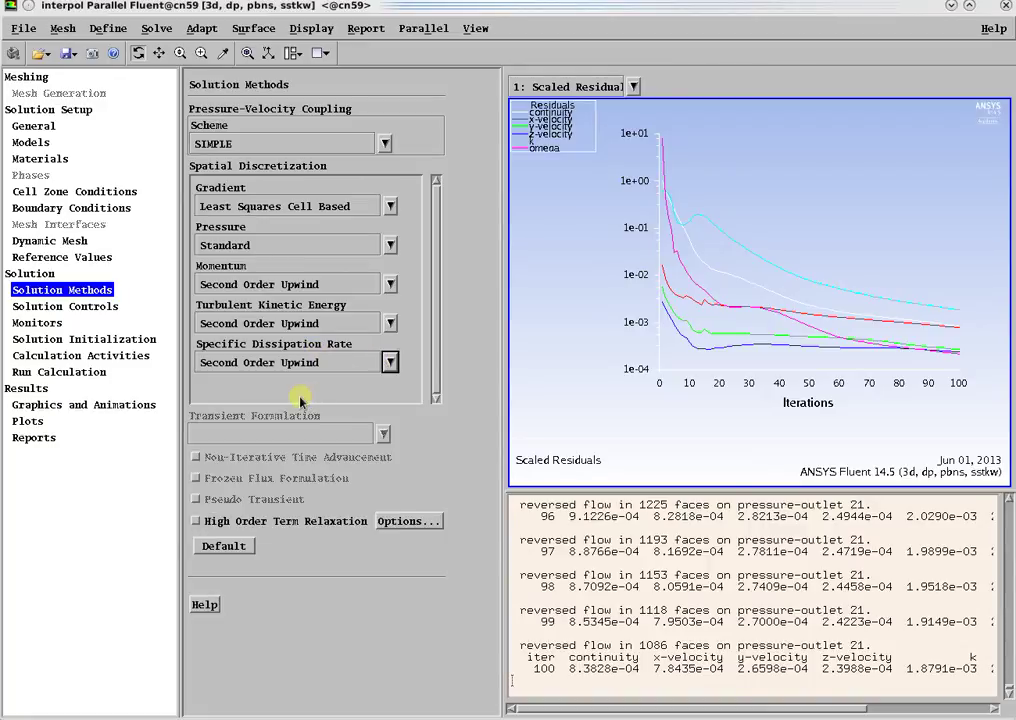
left_click(251, 523)
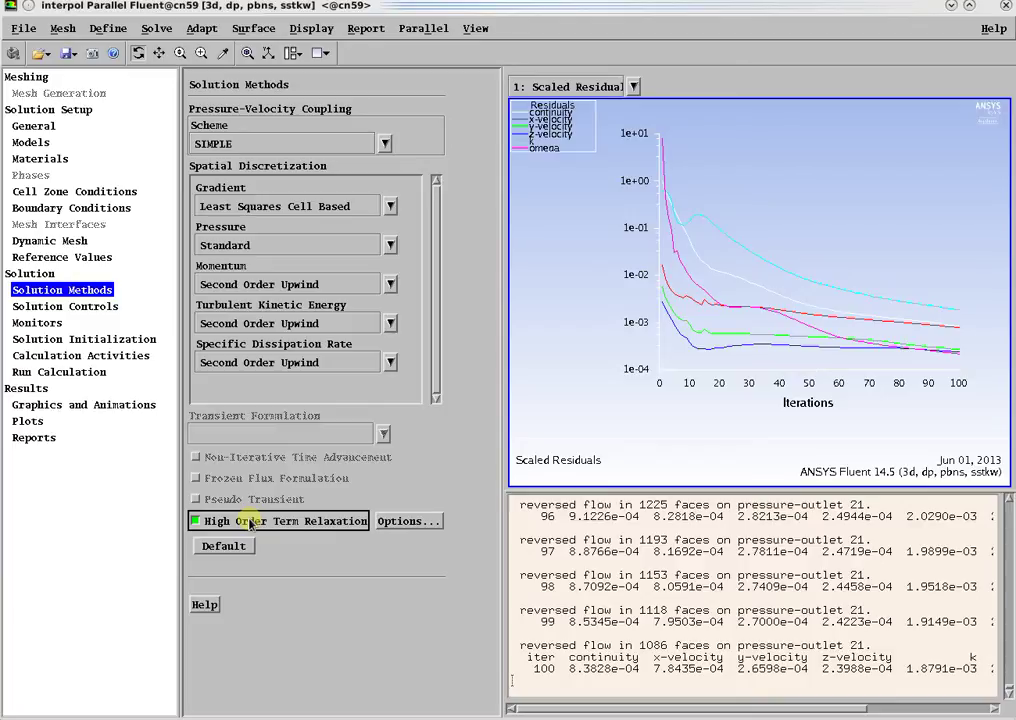
Calculate another 100 steady iterations with the second-order schemes
left_click(70, 372)
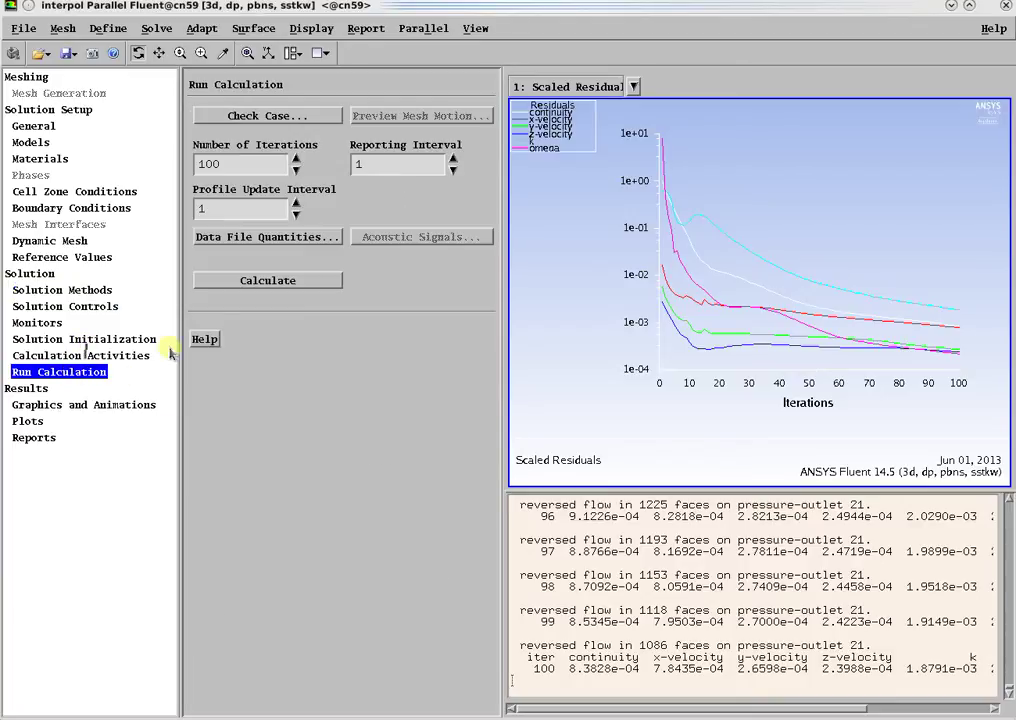
left_click(268, 285)
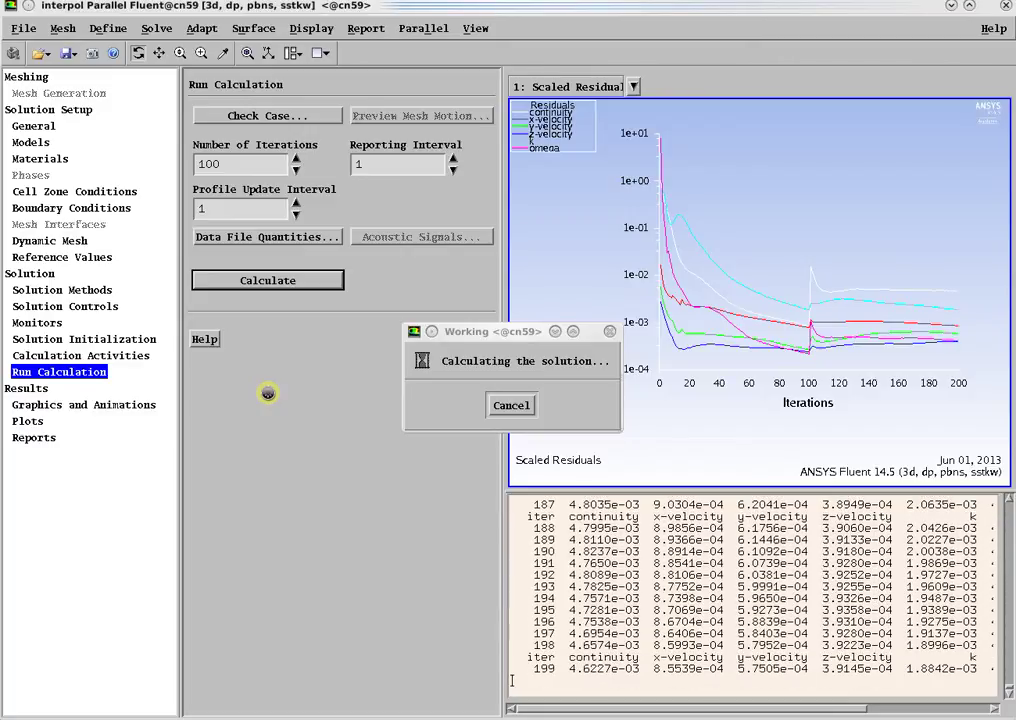
left_click(511, 405)
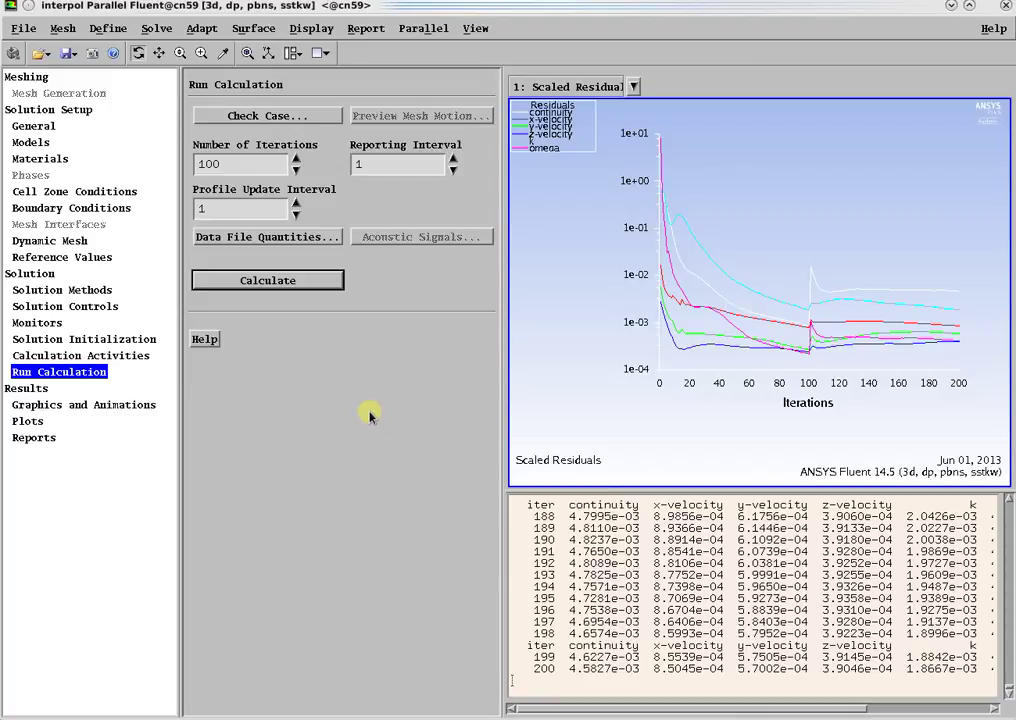
Switch the solver time to Transient and set the time step size to 0.00001 s, leaving Extrapolate Variables off
left_click(37, 125)
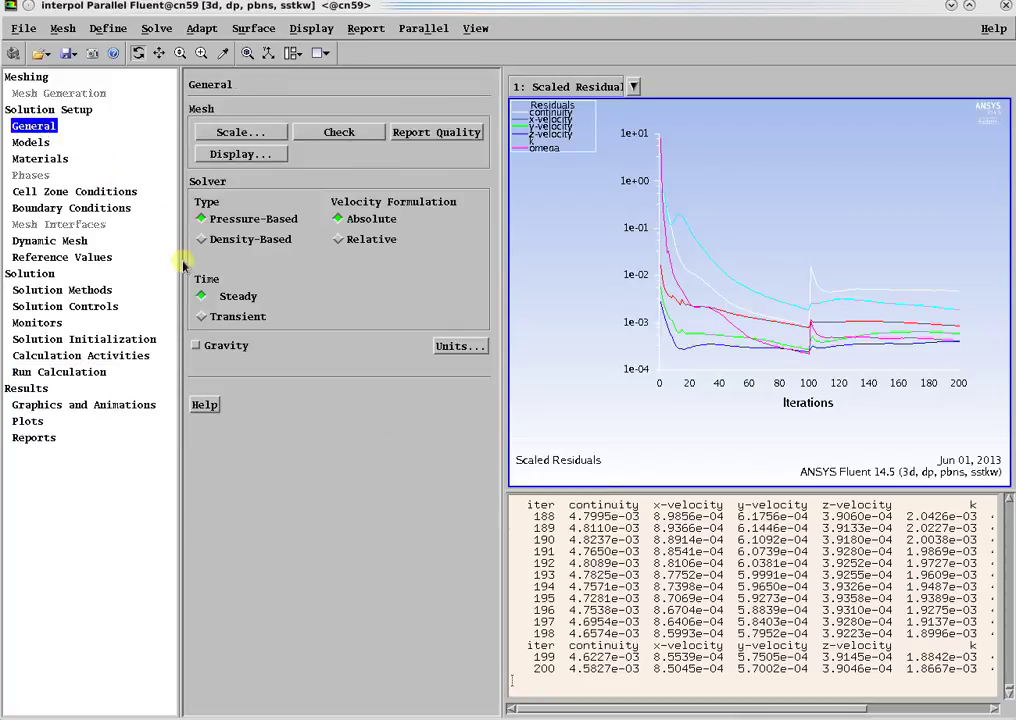
left_click(222, 318)
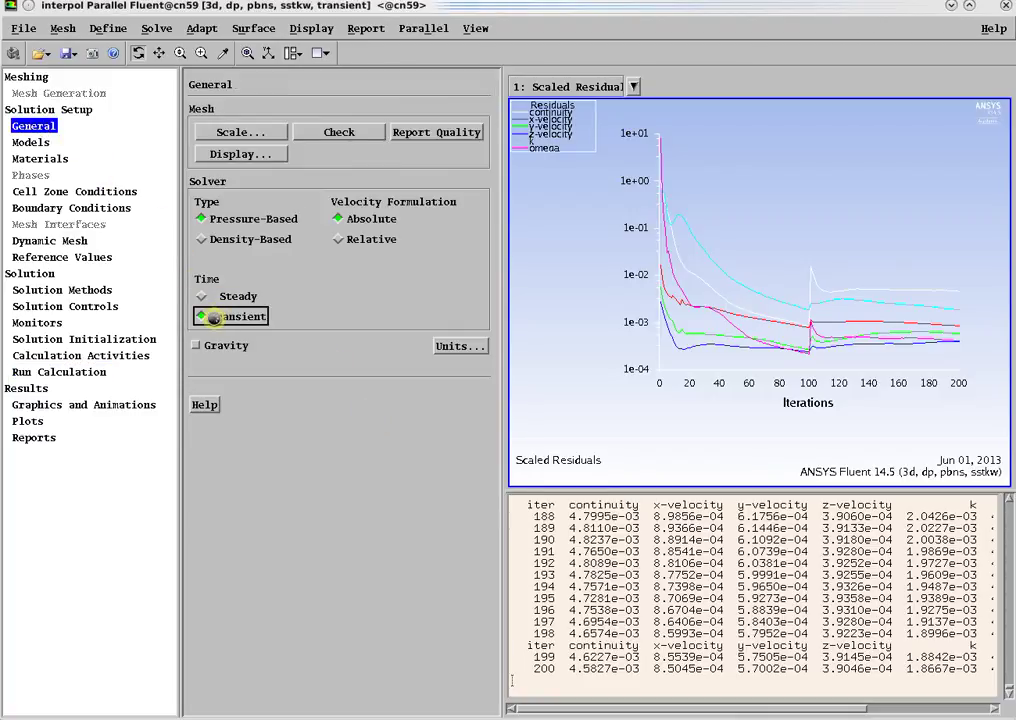
left_click(70, 371)
left_click(356, 158)
type("0.00001")
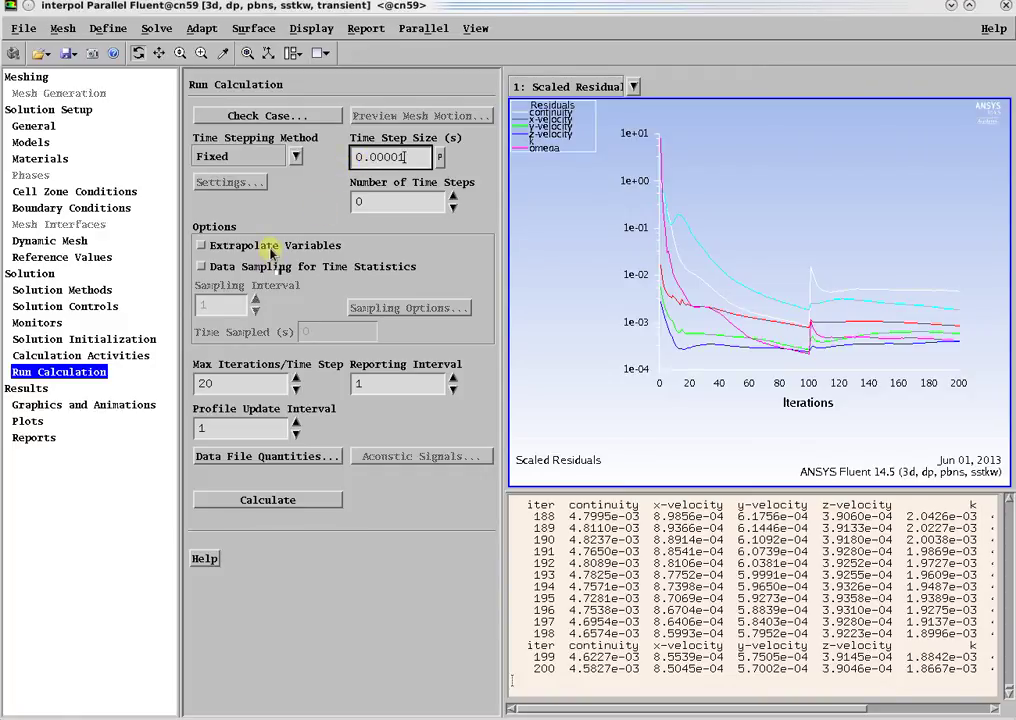
left_click(271, 247)
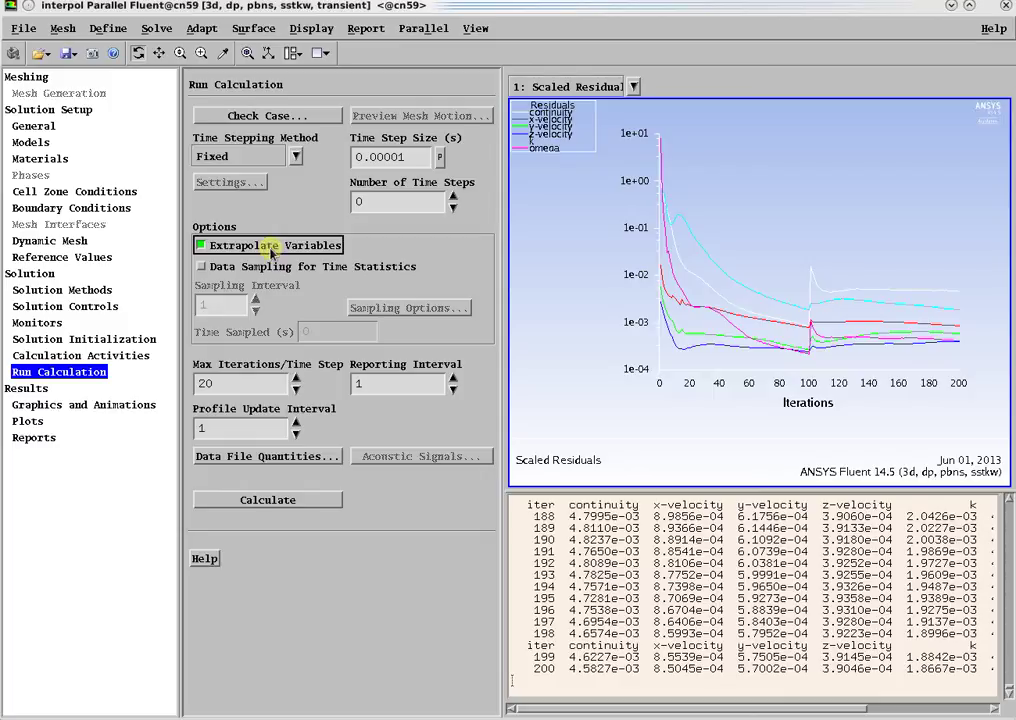
left_click(271, 247)
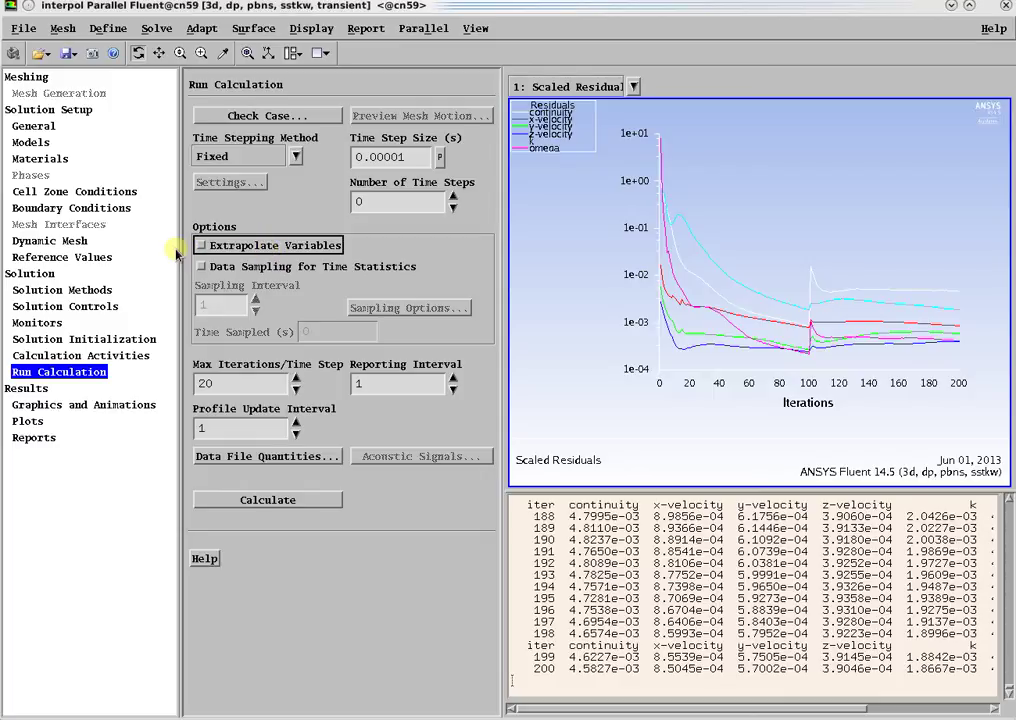
Set the pressure-velocity coupling scheme to PISO and the transient formulation to Second Order Implicit
left_click(82, 290)
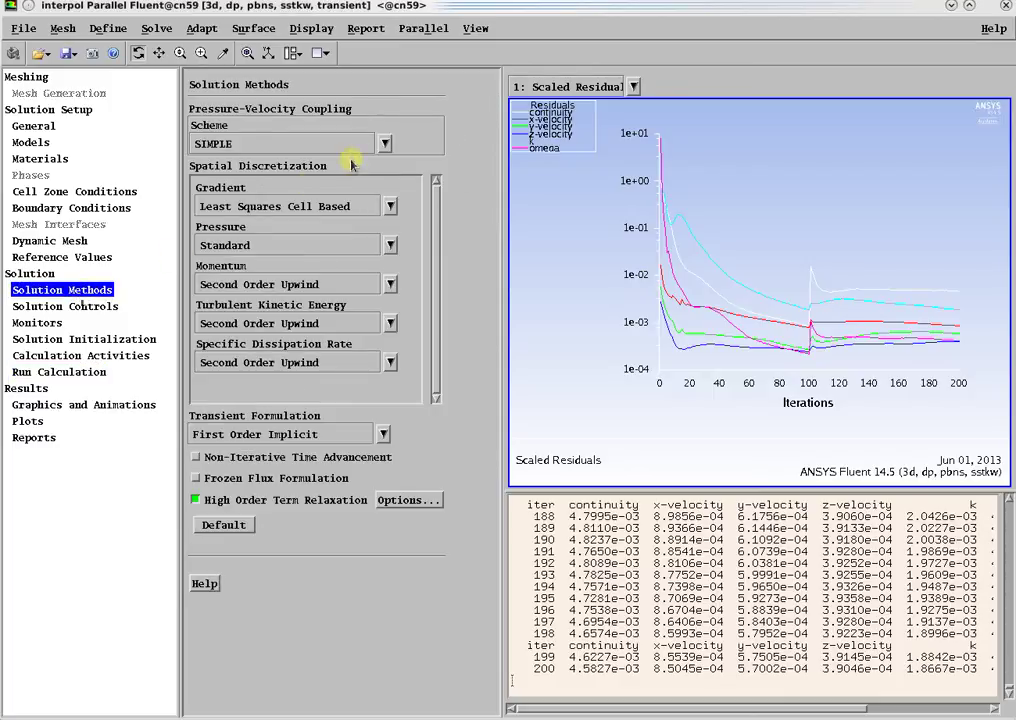
left_click(385, 143)
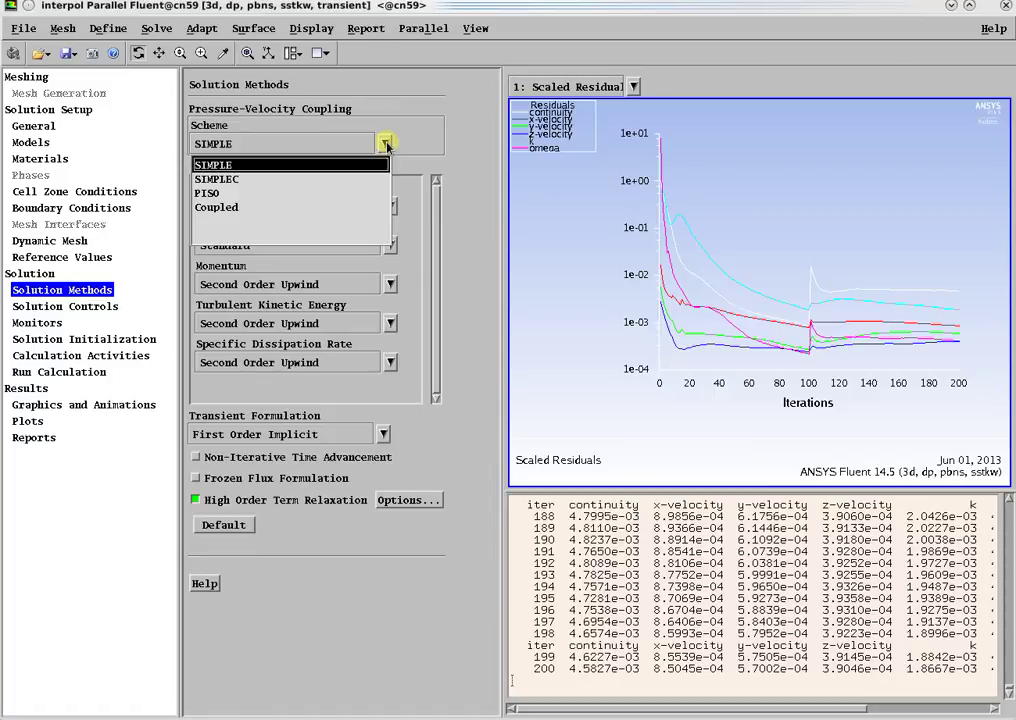
left_click(221, 194)
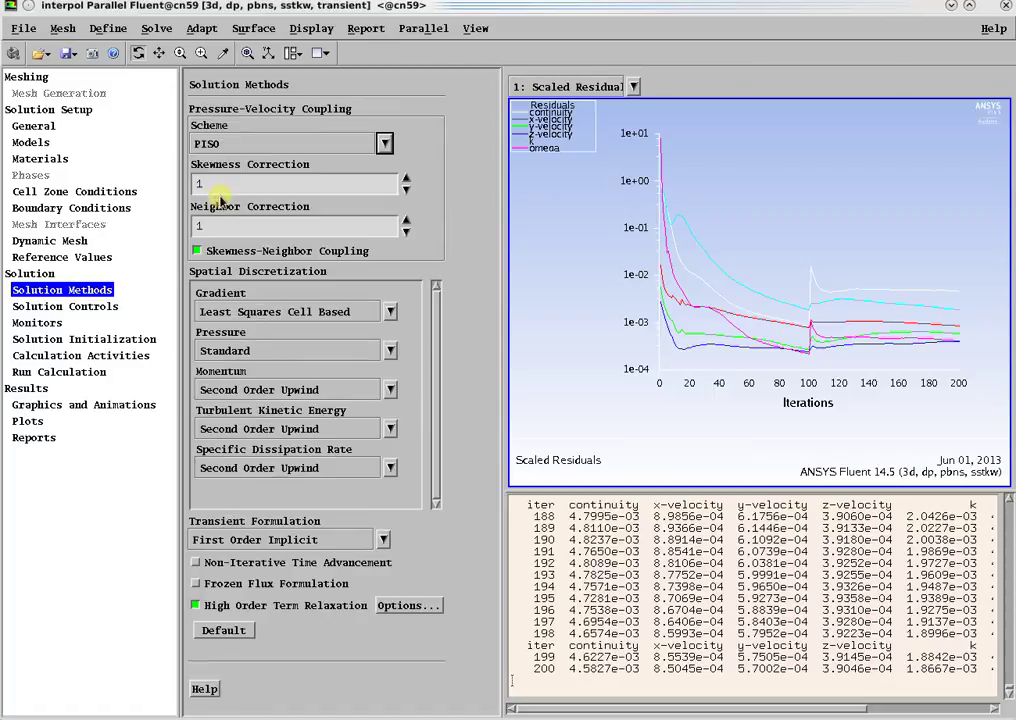
left_click(383, 540)
left_click(265, 635)
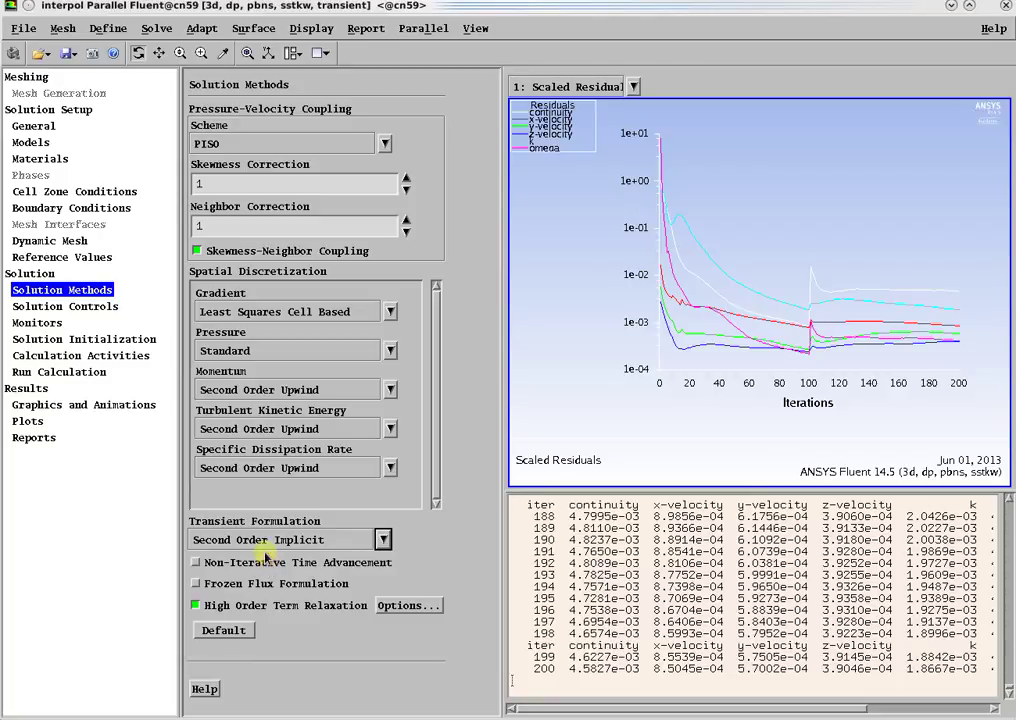
Enable Extrapolate Variables, start a transient calculation with 100 time steps, and interrupt it after several time steps
left_click(84, 374)
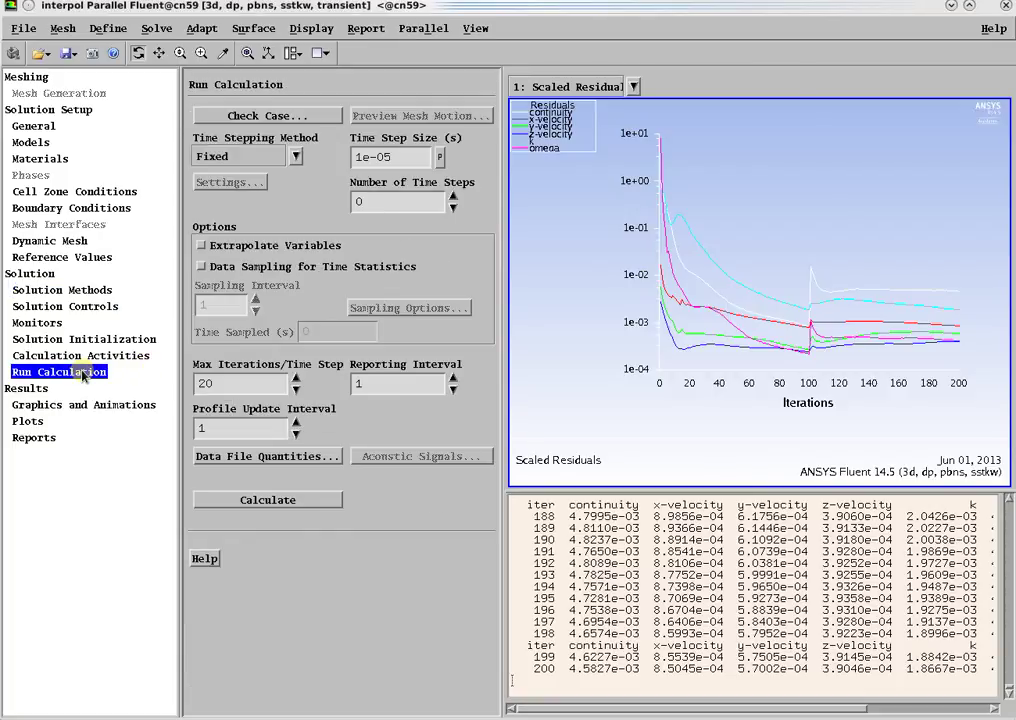
left_click(294, 250)
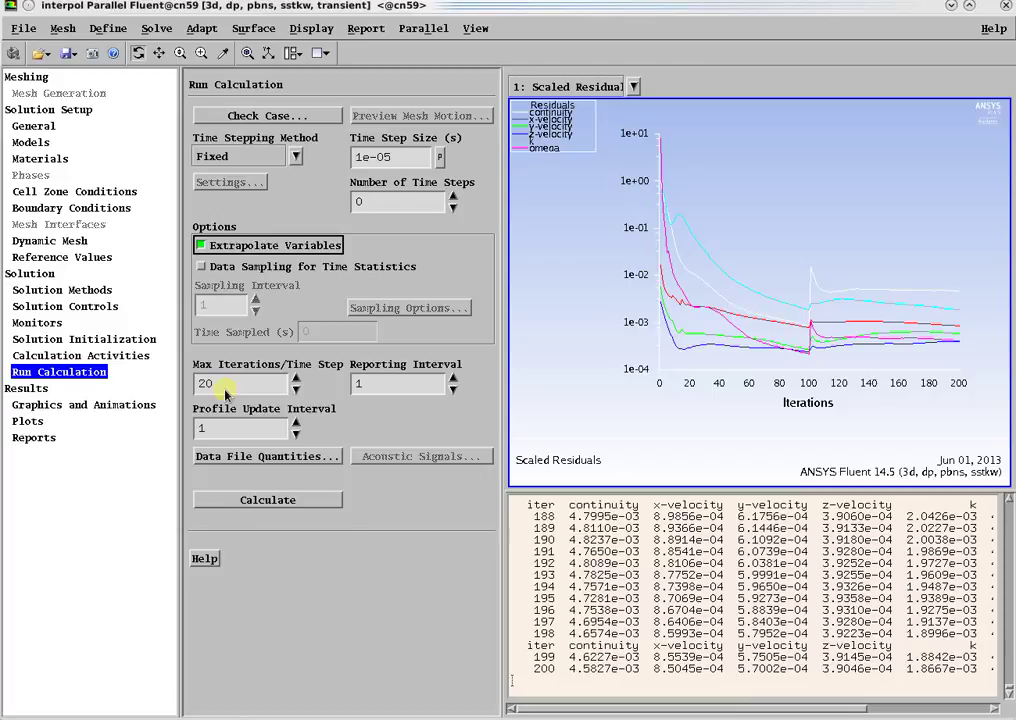
left_click(355, 204)
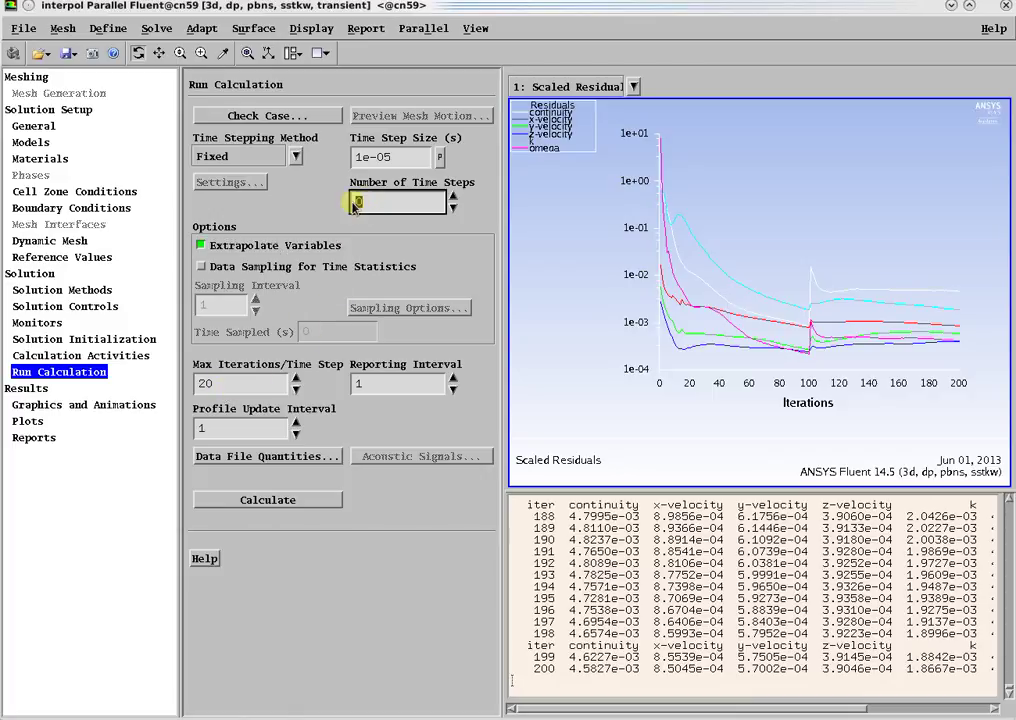
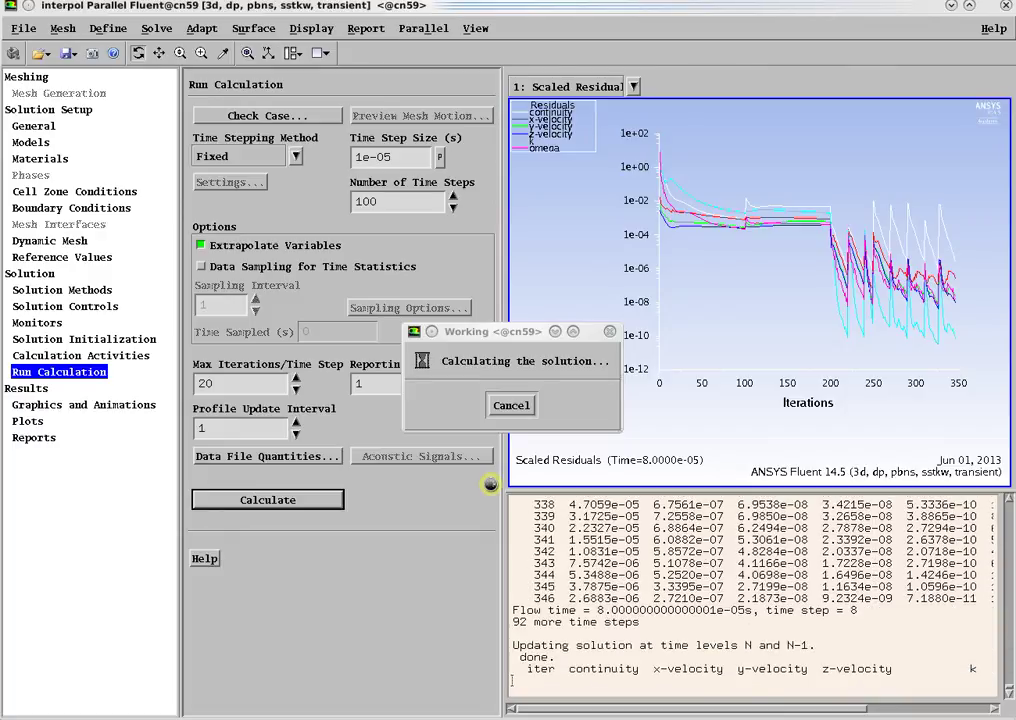
left_click(513, 405)
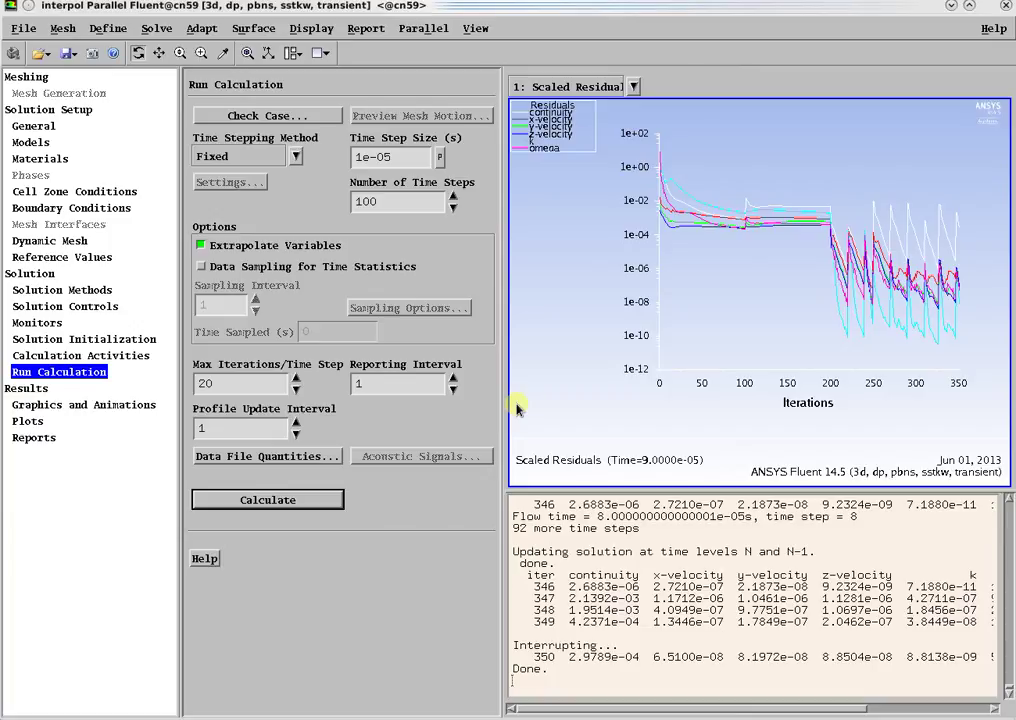
Enable Data Sampling for Time Statistics, resume the transient calculation, and interrupt it after a few more time steps
left_click(257, 268)
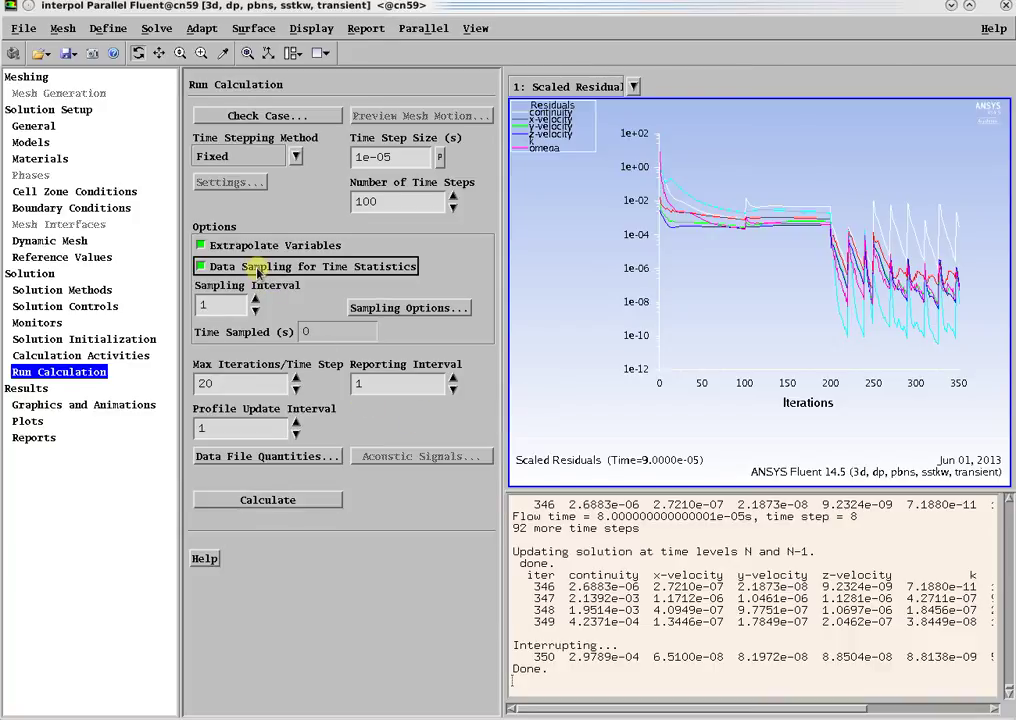
left_click(267, 500)
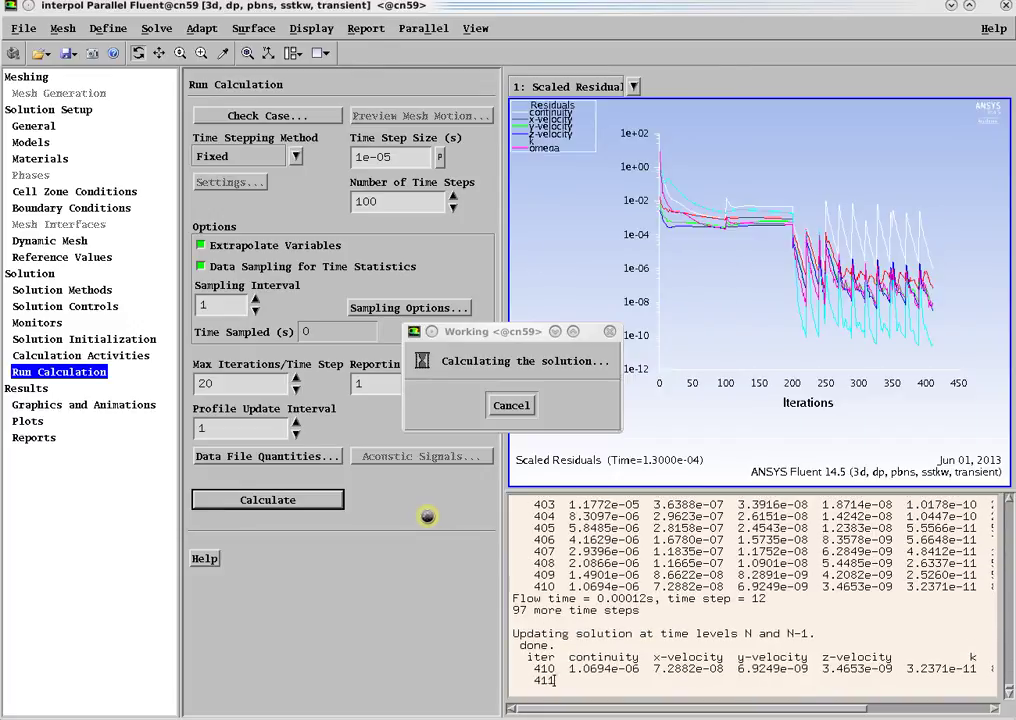
left_click(516, 407)
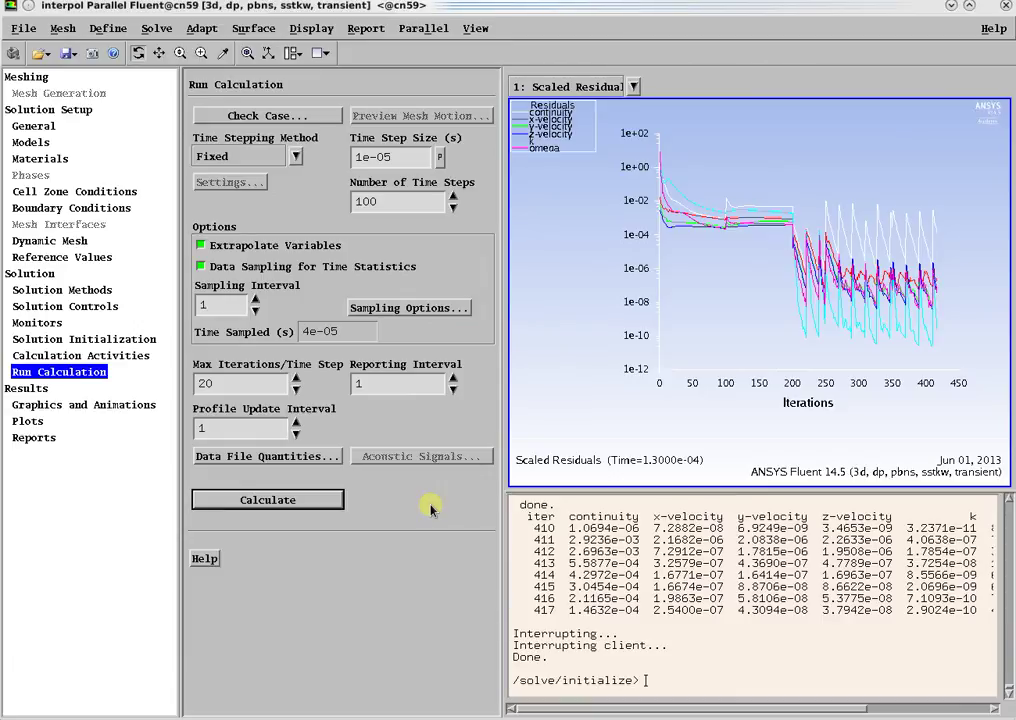
Start a plane surface defined by Point and Normal, with its point x0, y0 and z0 set to 0
left_click(29, 390)
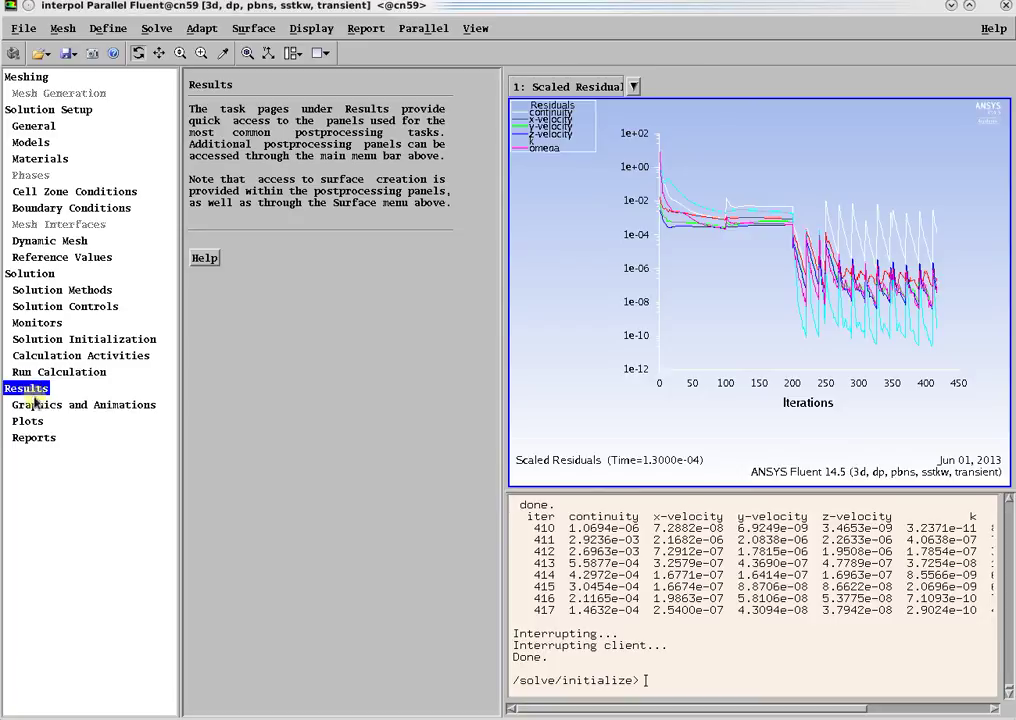
left_click(43, 409)
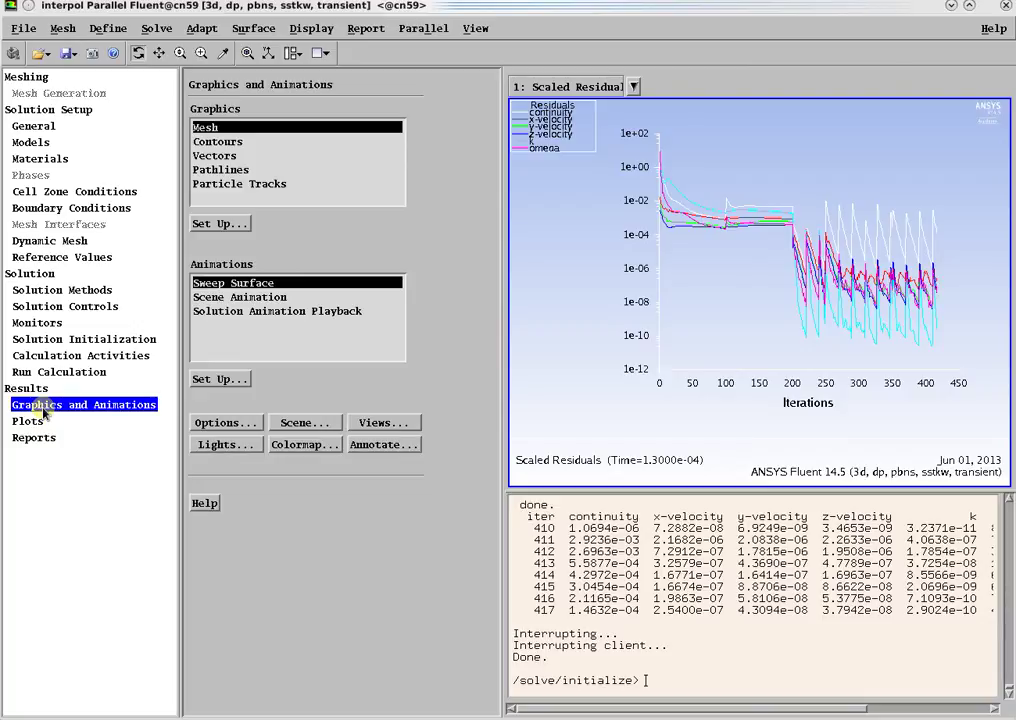
left_click(255, 30)
left_click(255, 120)
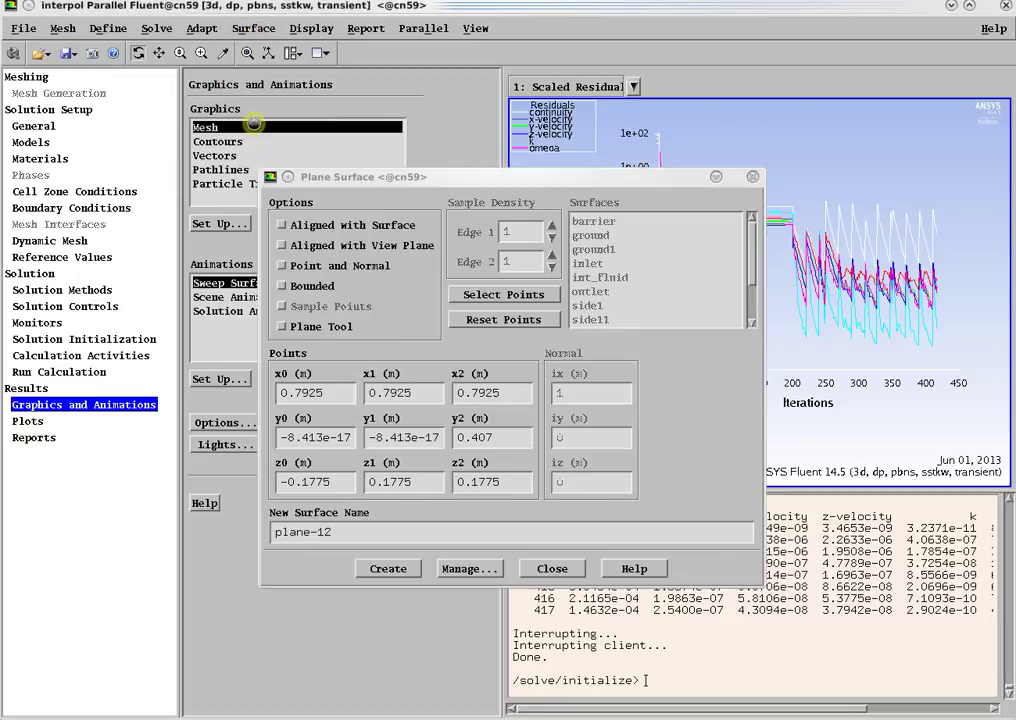
left_click(302, 265)
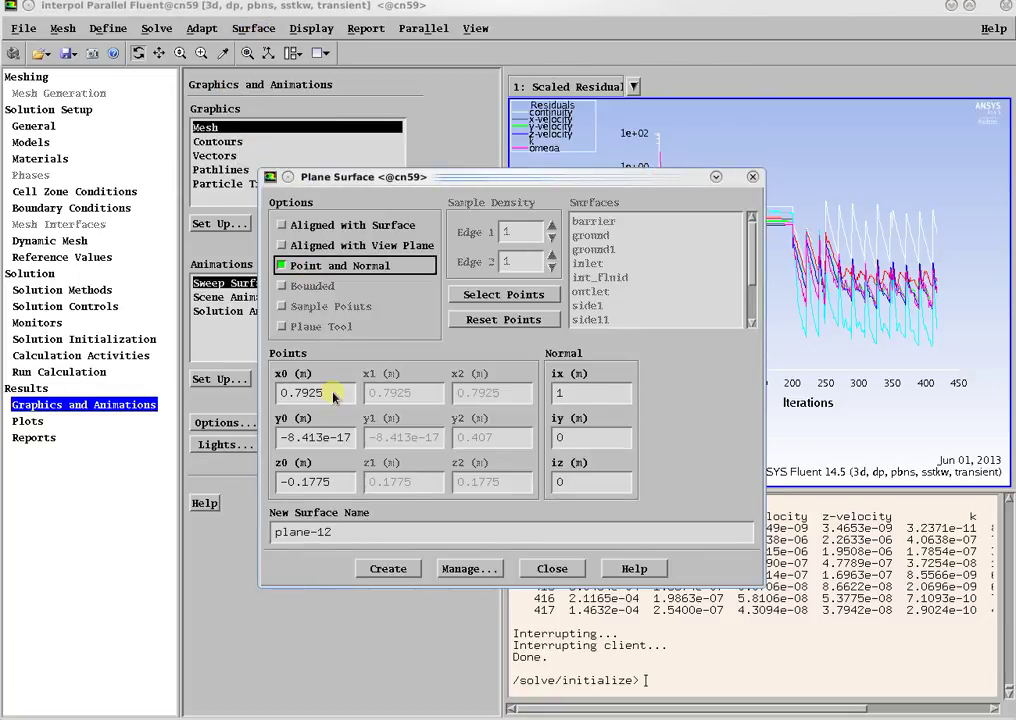
left_click_drag(333, 397, 281, 398)
type("0")
left_click_drag(350, 438, 283, 447)
type("0")
left_click_drag(340, 480, 281, 479)
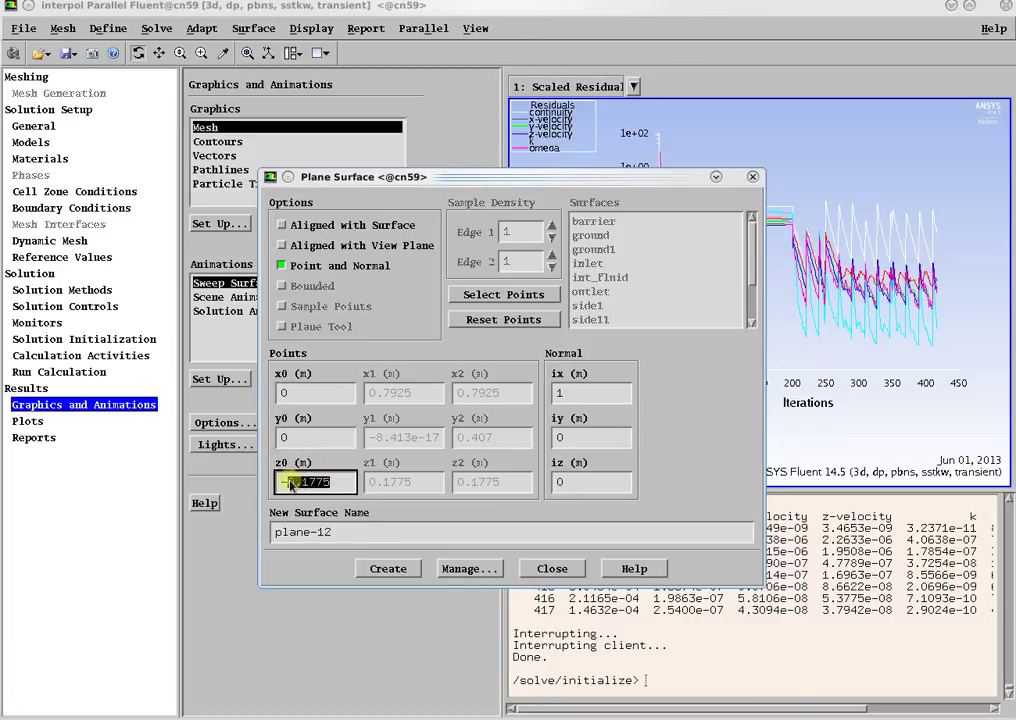
type("0")
Set the plane's normal to ix 0, iy 0 and iz 1, and create the surface
left_click_drag(574, 390, 558, 390)
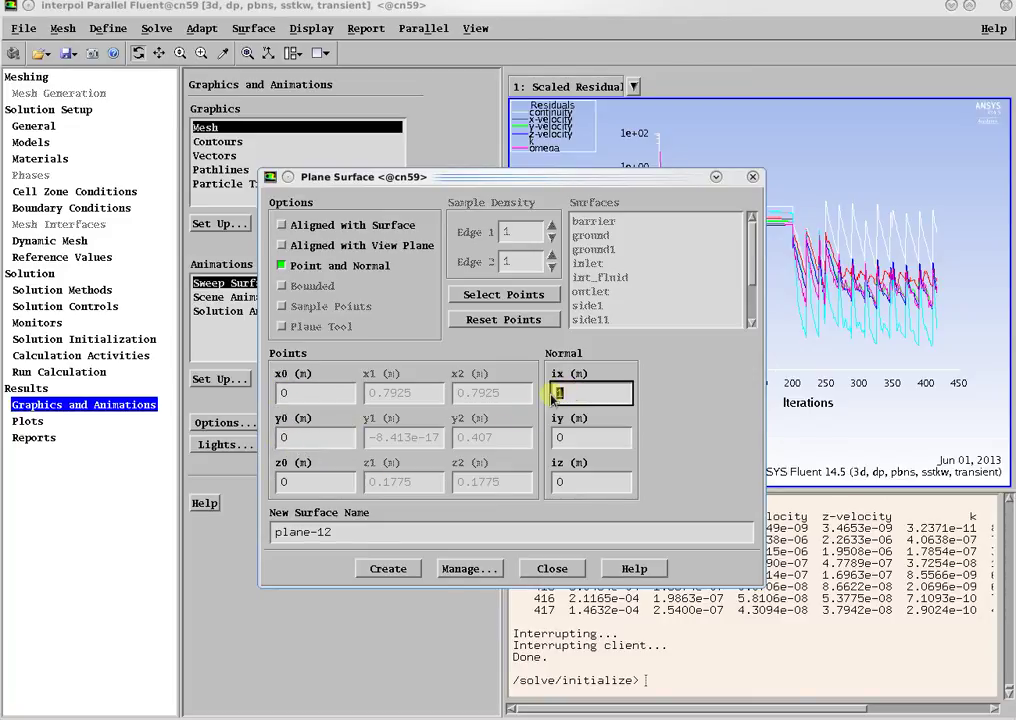
type("0")
left_click_drag(565, 483, 558, 485)
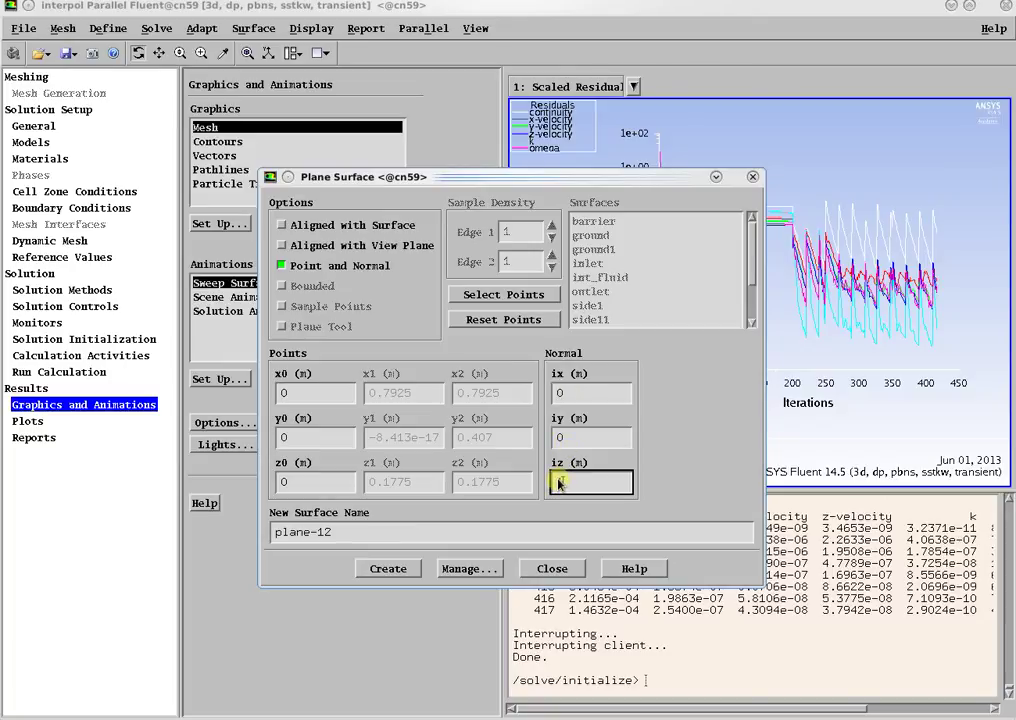
type("1")
left_click(388, 568)
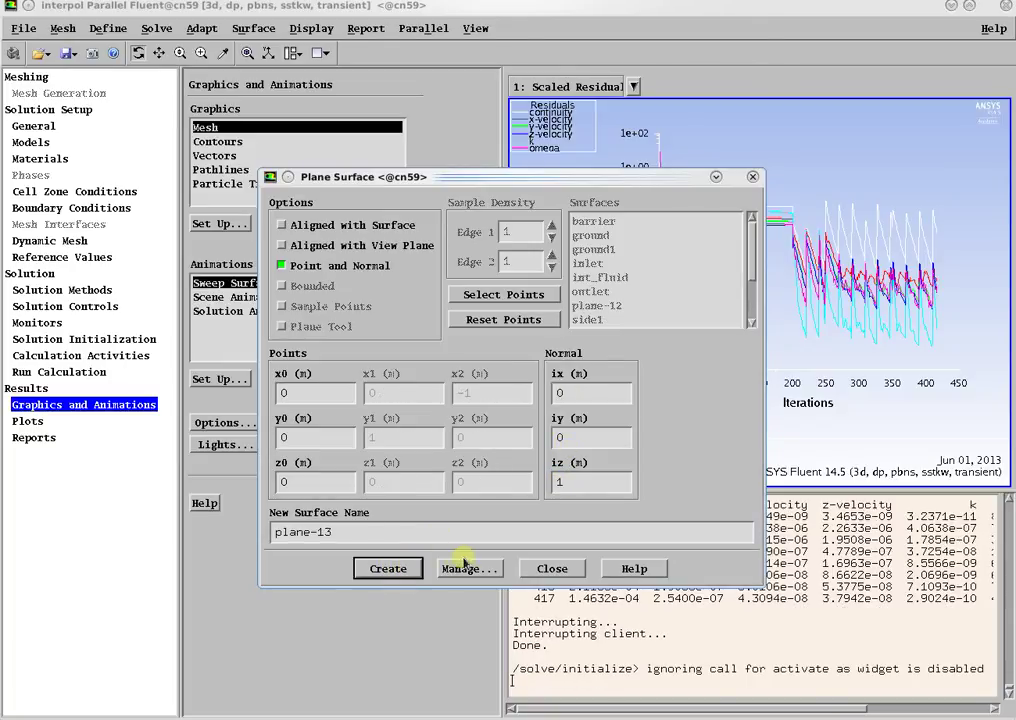
left_click(550, 569)
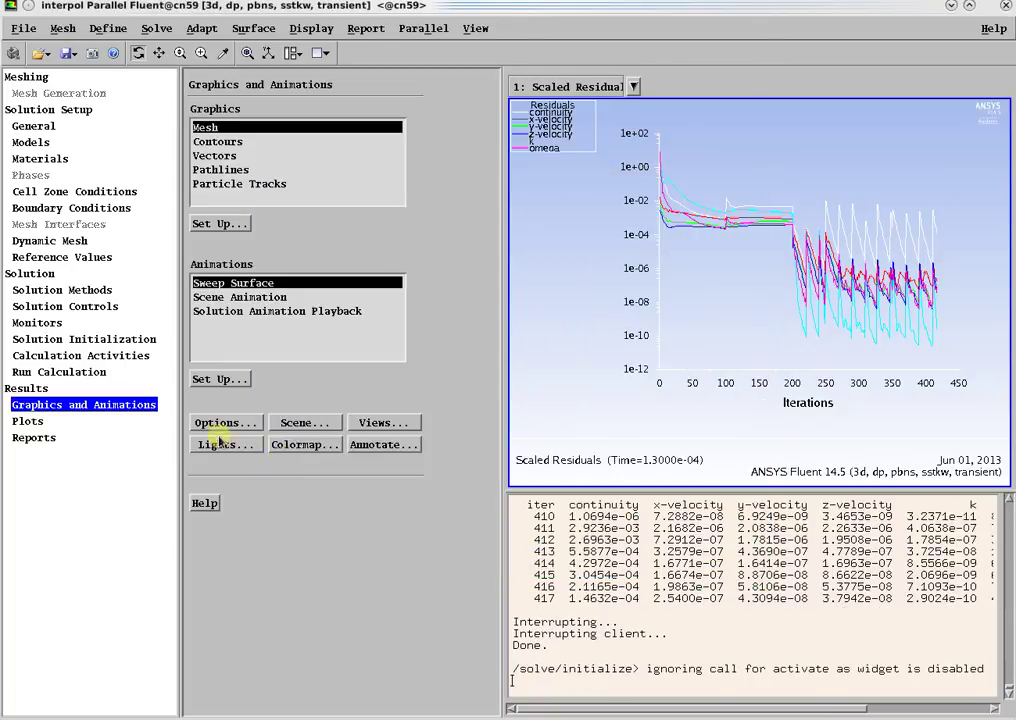
Display filled contours of static pressure on the plane-12 surface and inspect the region around the barrier
left_click(219, 147)
left_click(230, 223)
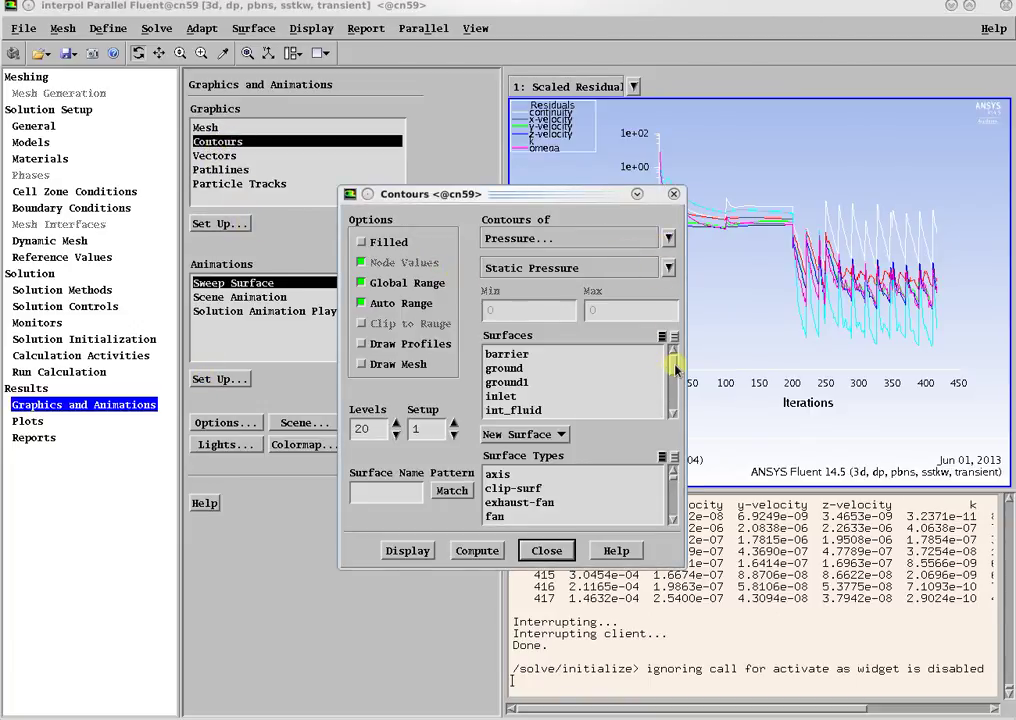
scroll(673, 390, "down", 4)
left_click(526, 384)
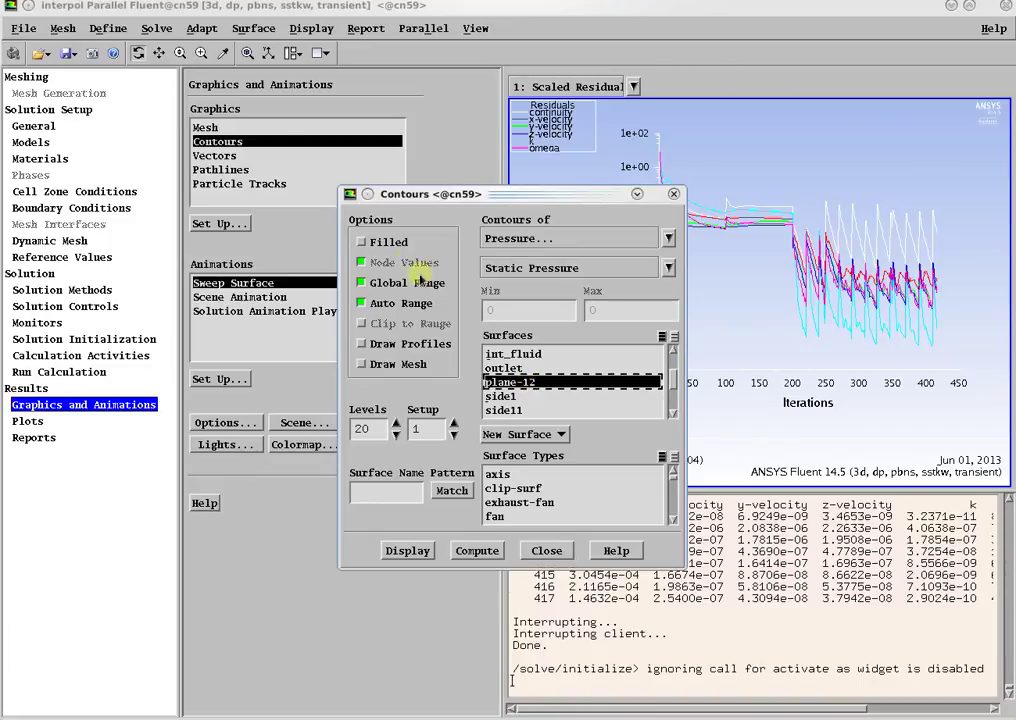
left_click(389, 242)
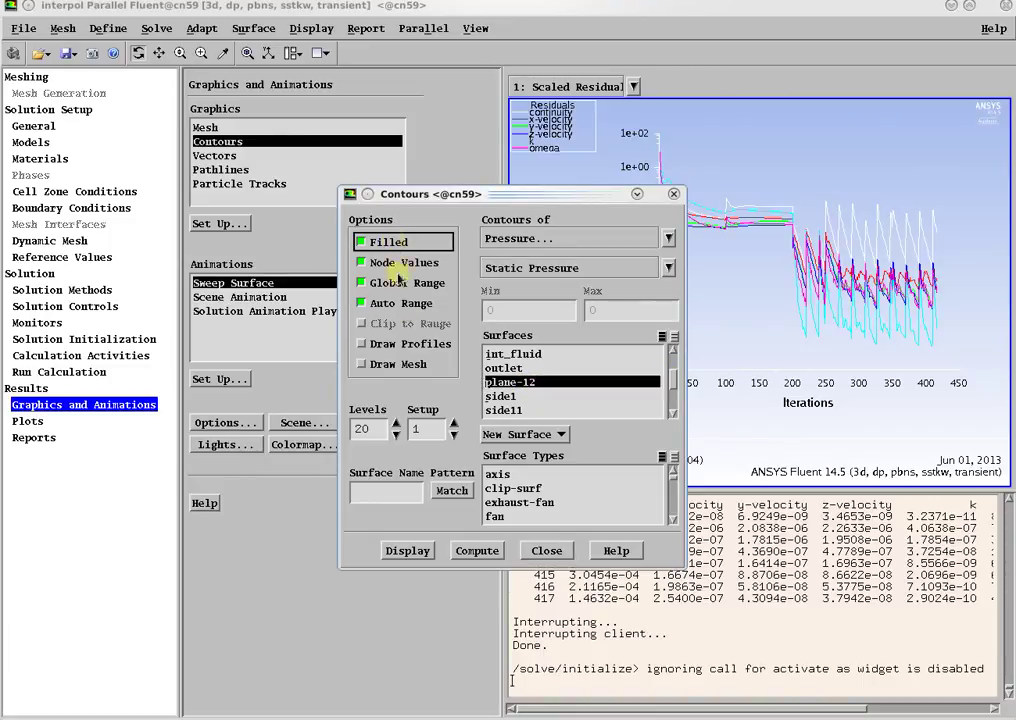
left_click(408, 551)
left_click_drag(467, 193, 257, 236)
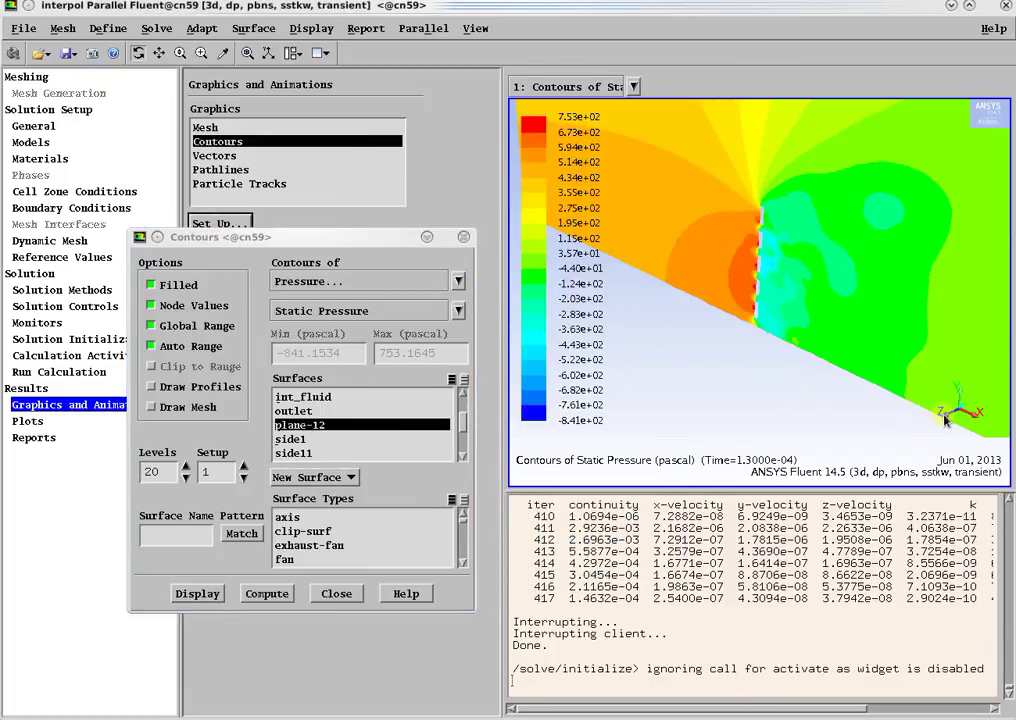
left_click(749, 329)
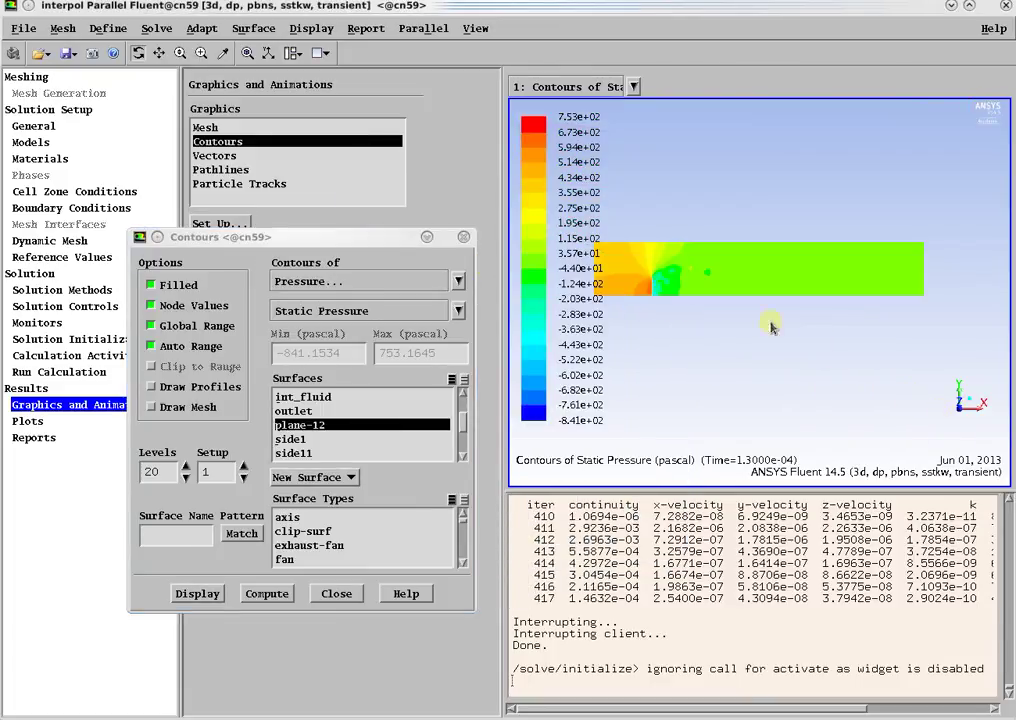
left_click(201, 53)
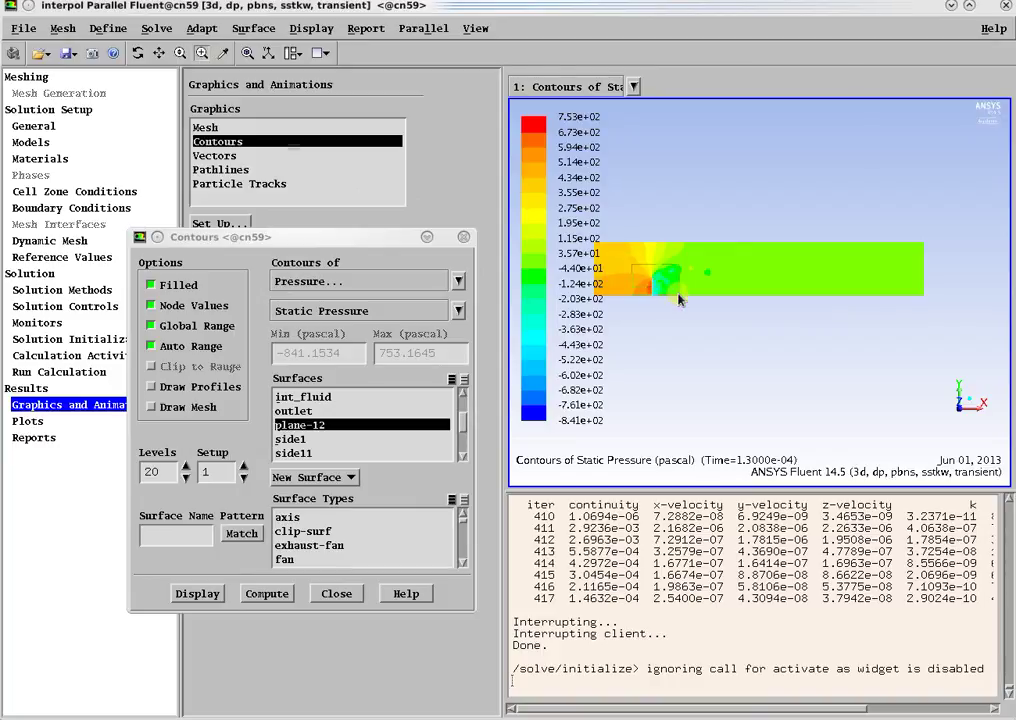
left_click_drag(678, 298, 679, 296)
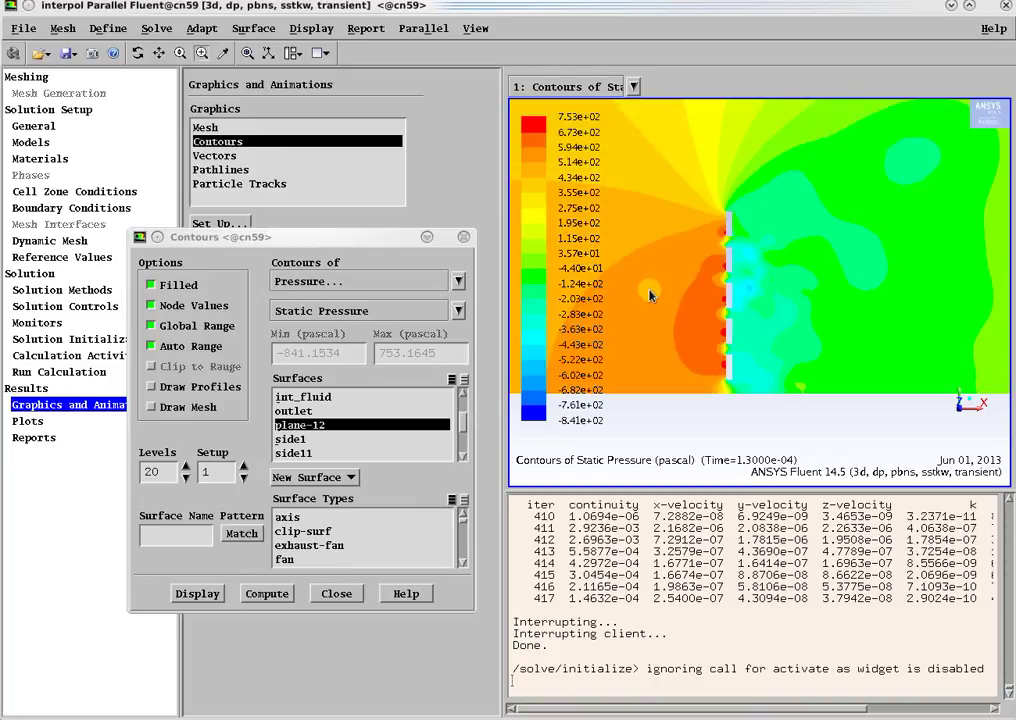
Display filled contours of velocity magnitude on plane-12 and inspect the wake behind the barrier
left_click(458, 281)
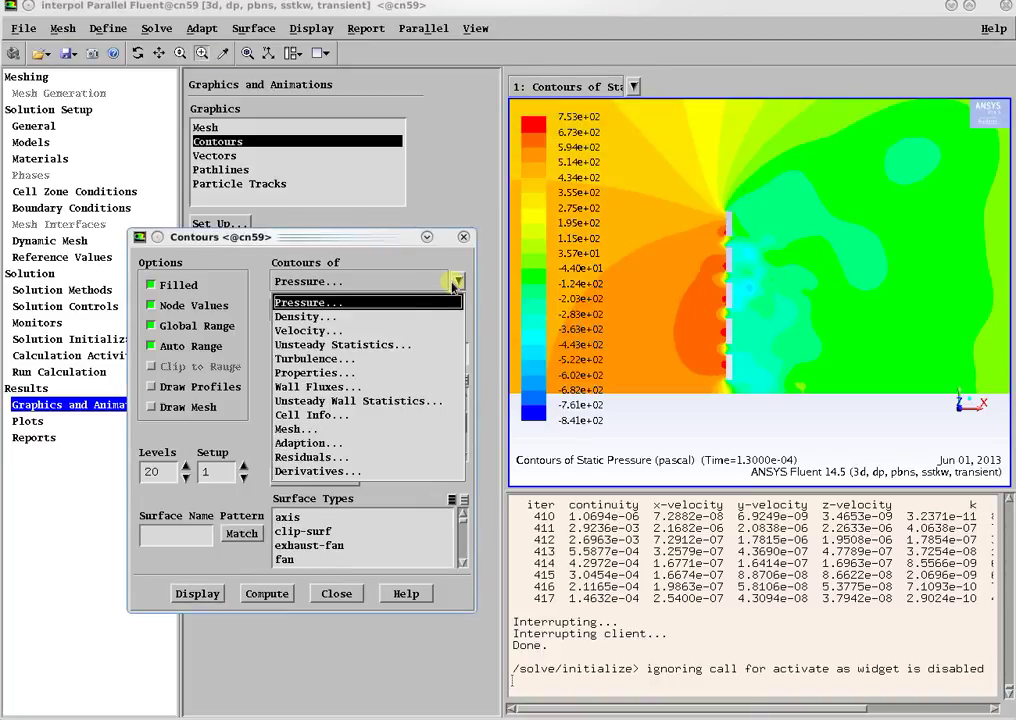
left_click(338, 333)
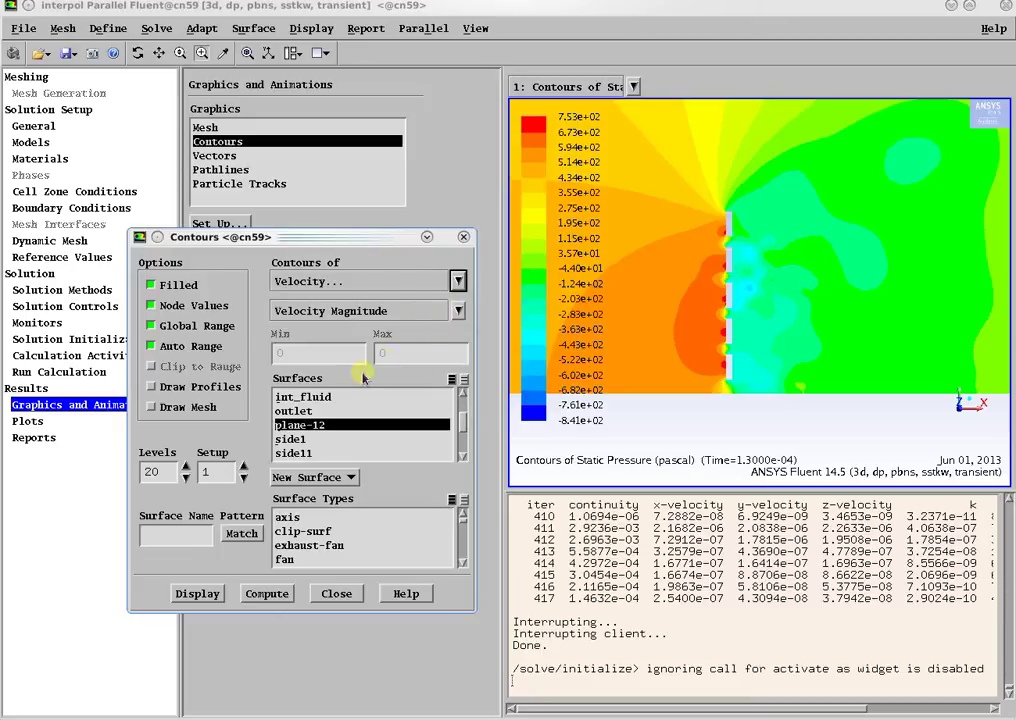
left_click(199, 593)
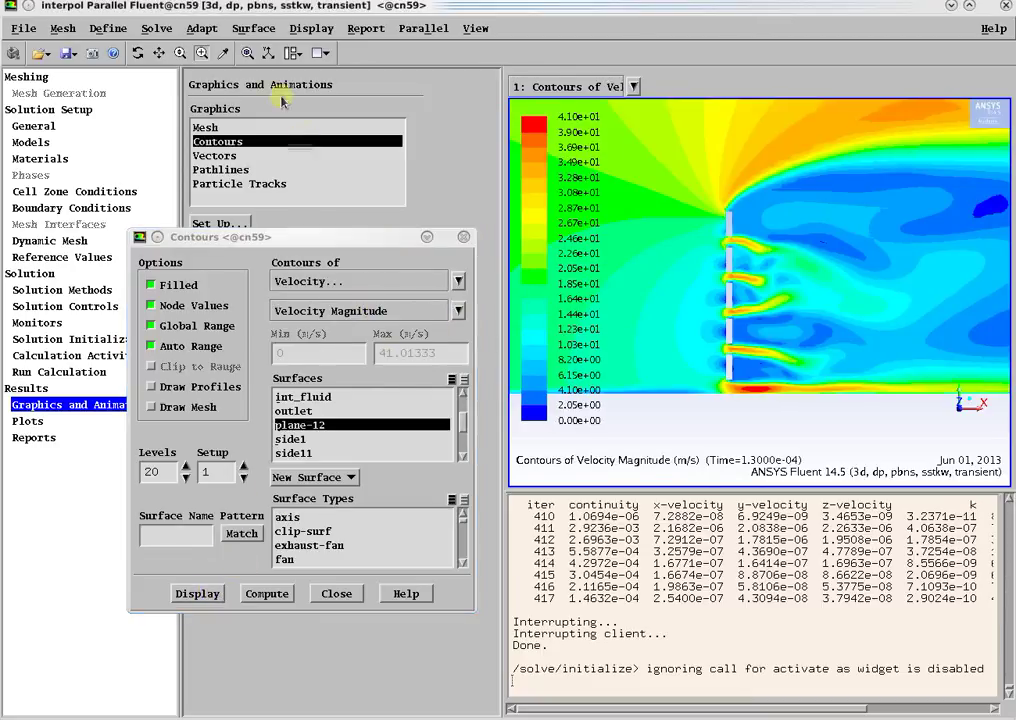
left_click(202, 52)
left_click_drag(627, 256, 741, 309)
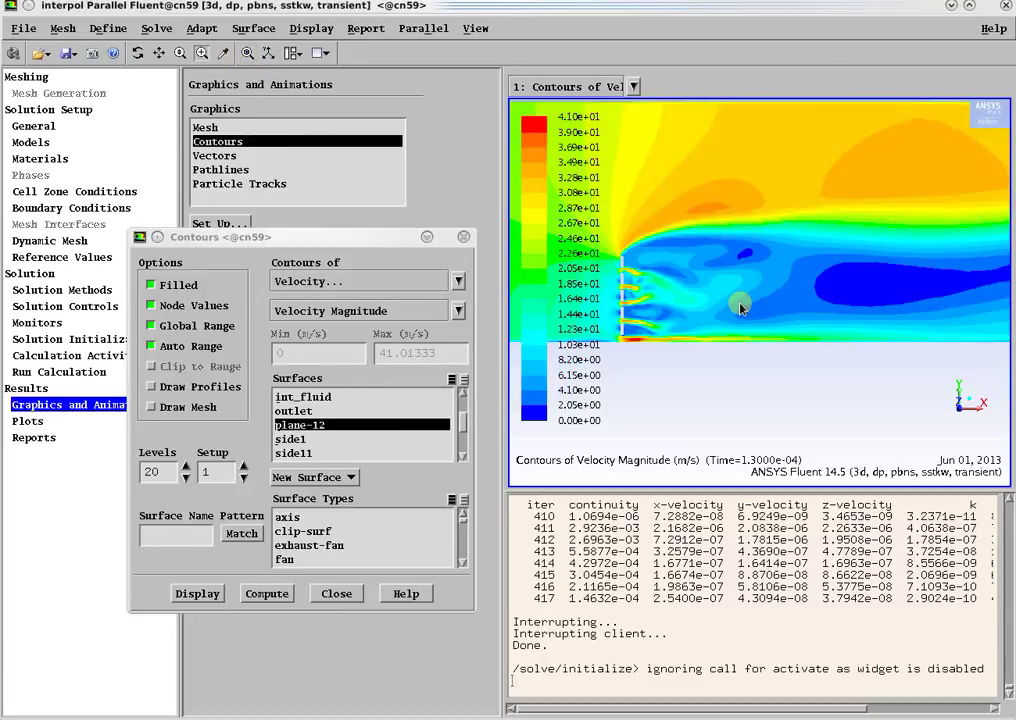
left_click(463, 236)
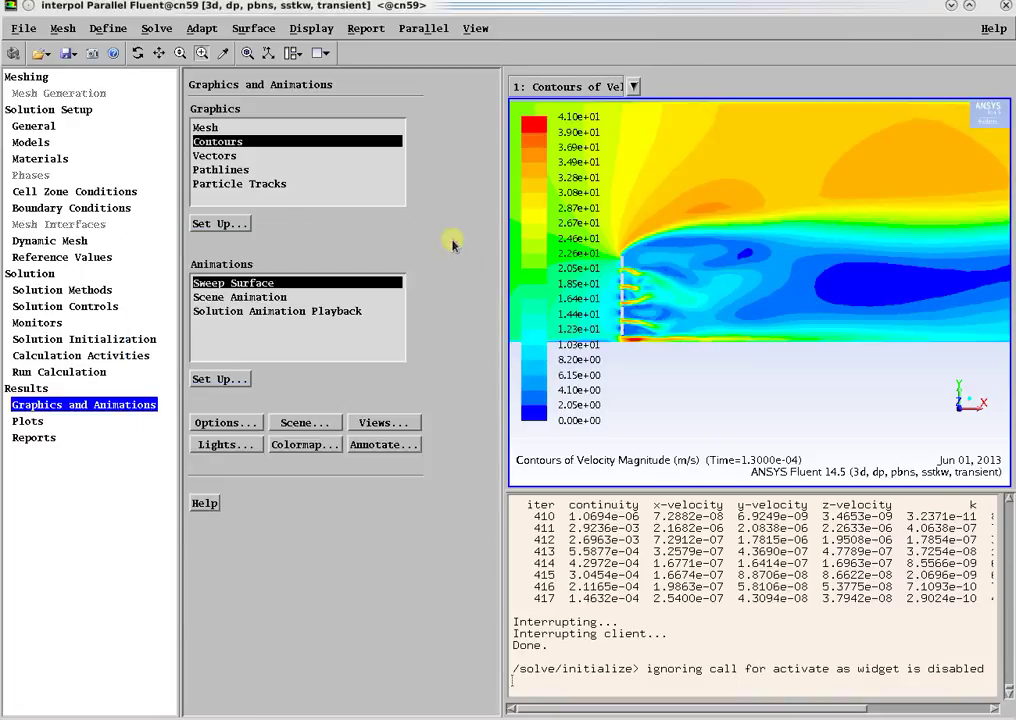
Display velocity vectors coloured by X Velocity, and select plane-12 as the surface in the vector settings
left_click(200, 156)
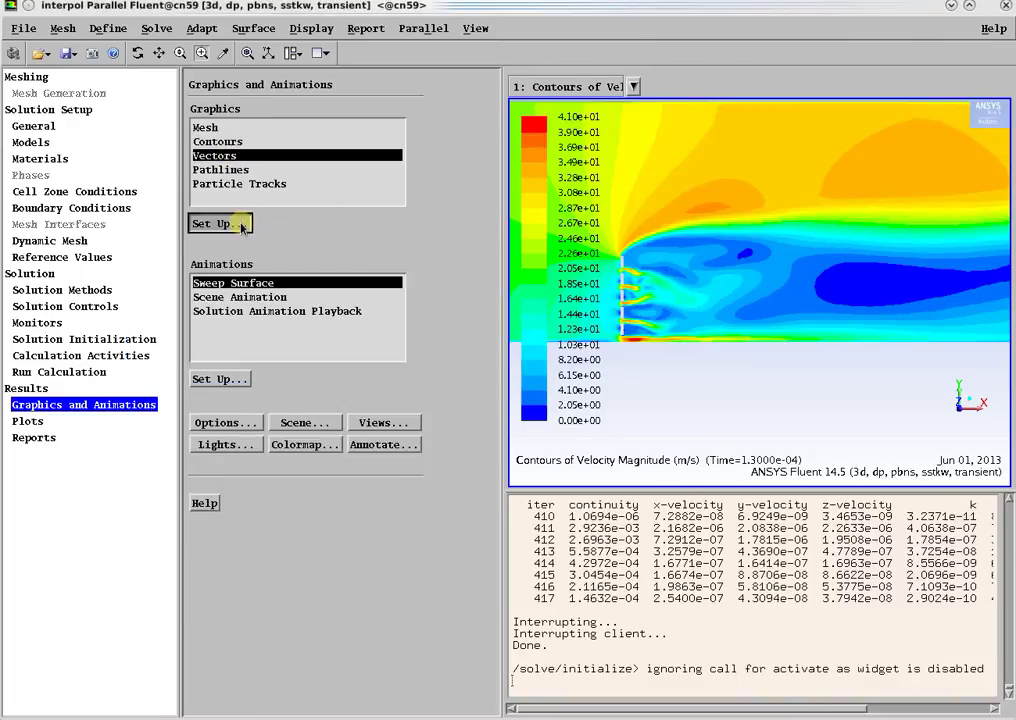
left_click(241, 226)
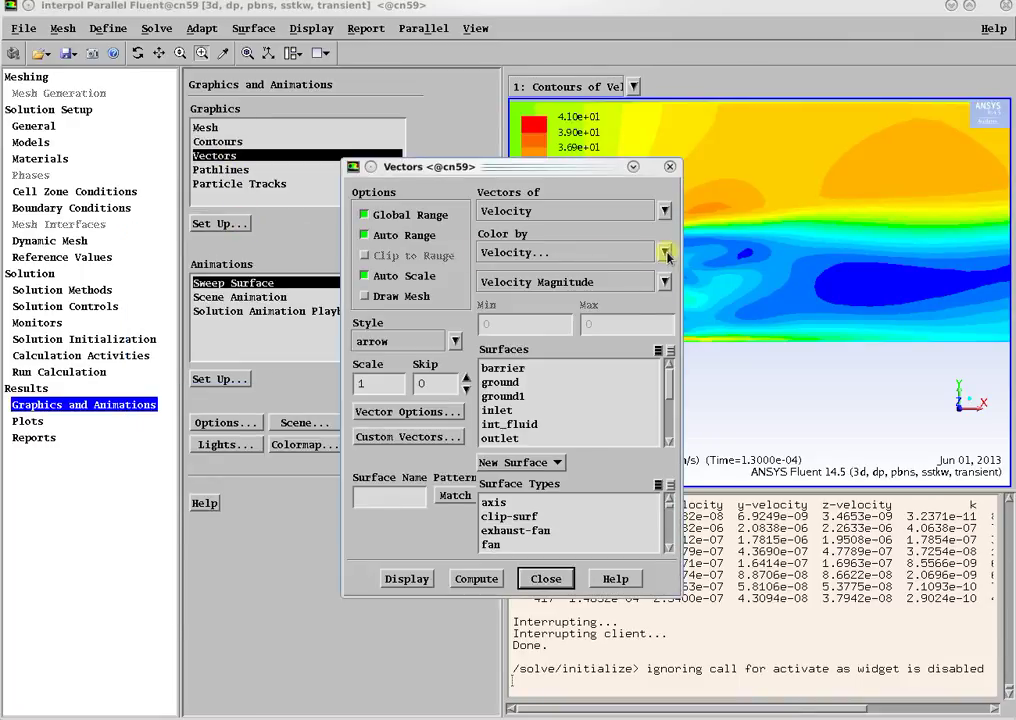
left_click(664, 281)
left_click(485, 314)
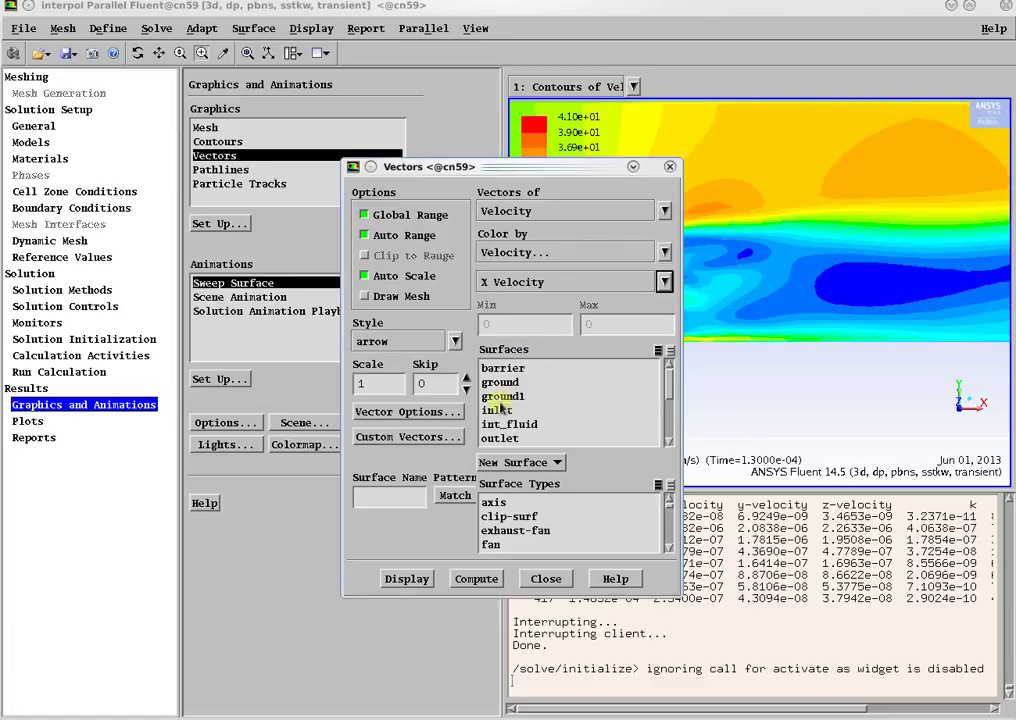
left_click(422, 578)
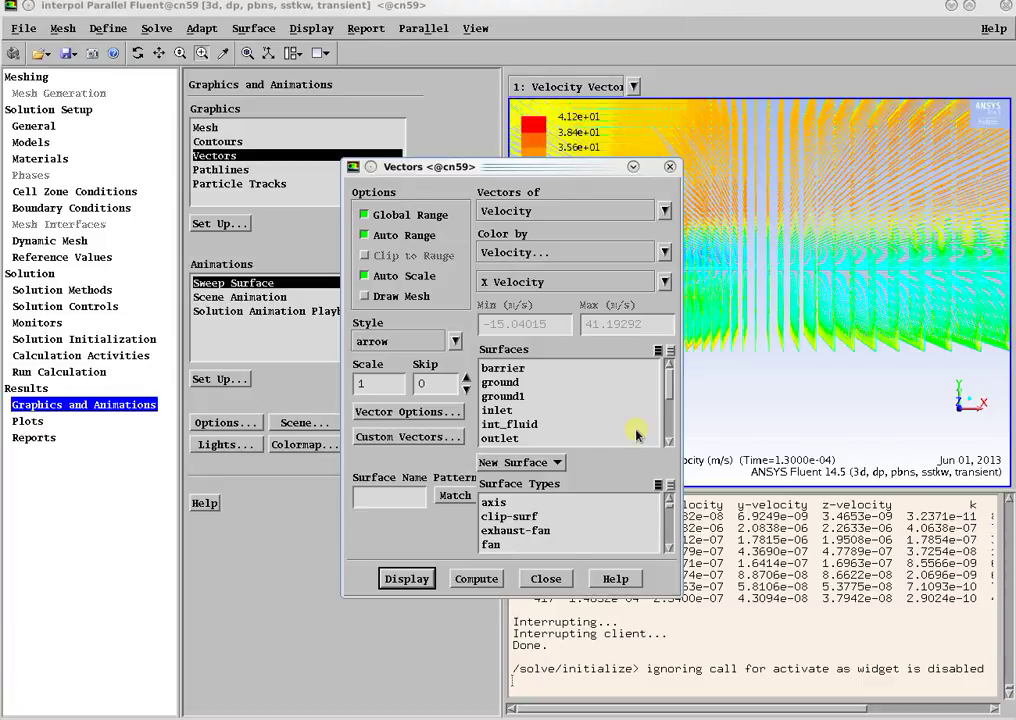
scroll(561, 419, "down", 3)
left_click(518, 411)
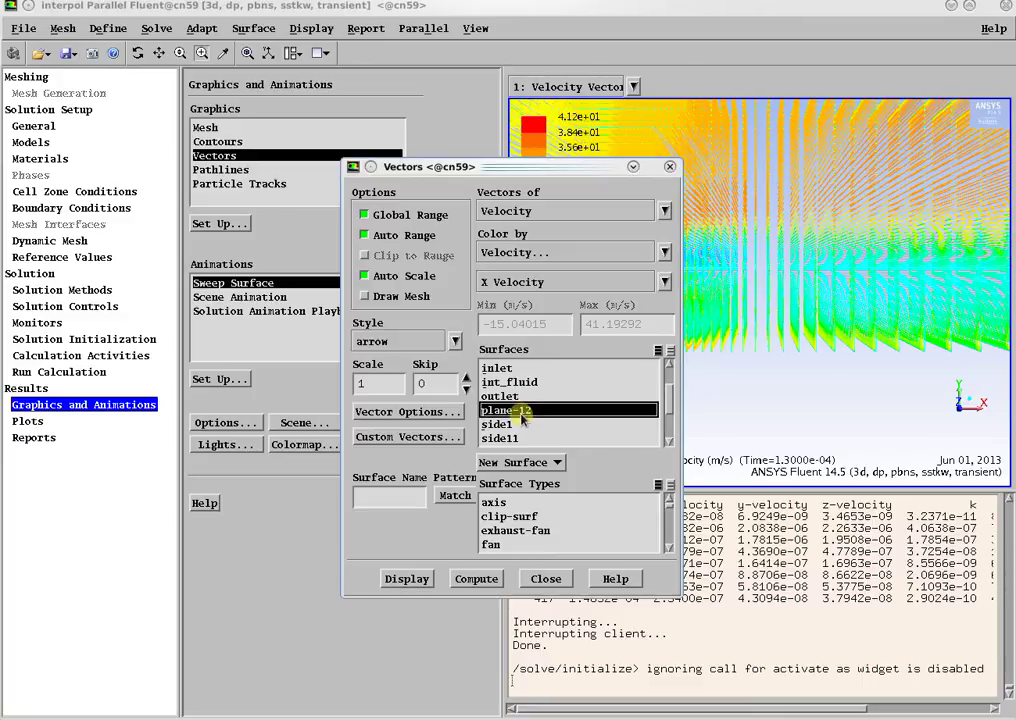
left_click(546, 578)
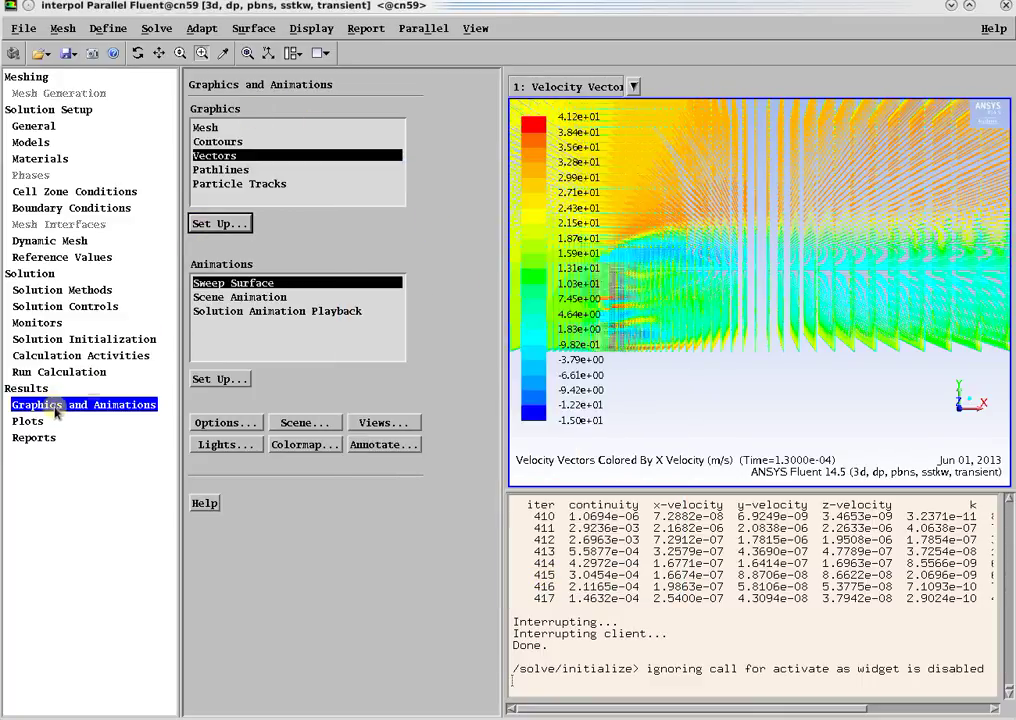
Display the X Velocity-coloured velocity vectors on plane-12 and zoom in on the region around the barrier
left_click(217, 224)
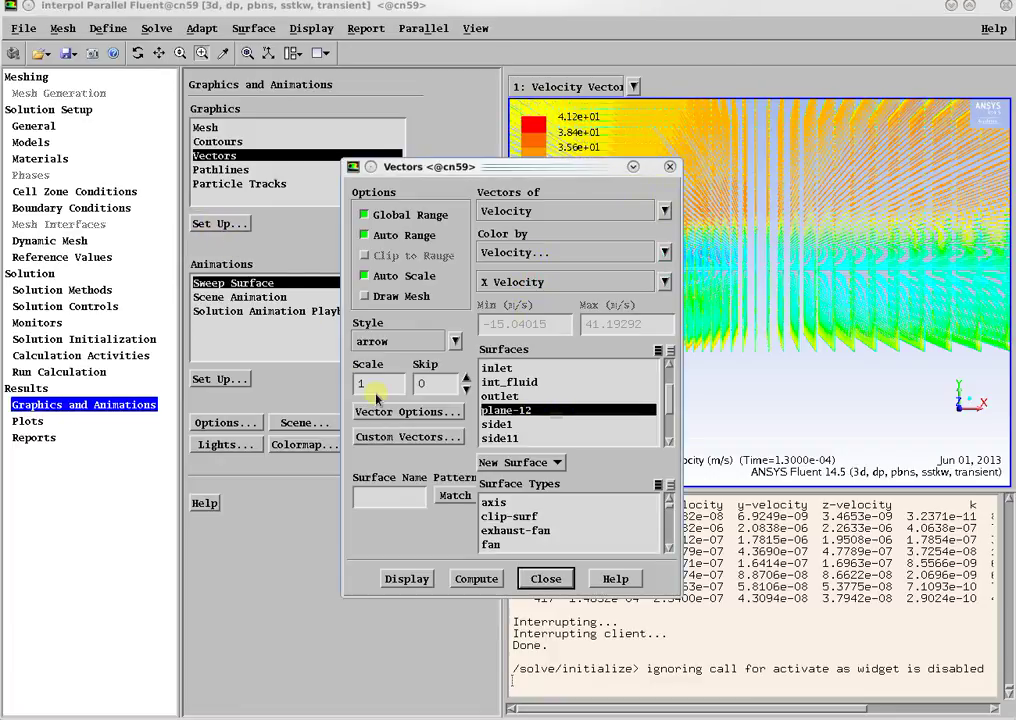
left_click(406, 578)
left_click_drag(522, 172, 293, 199)
left_click(202, 52)
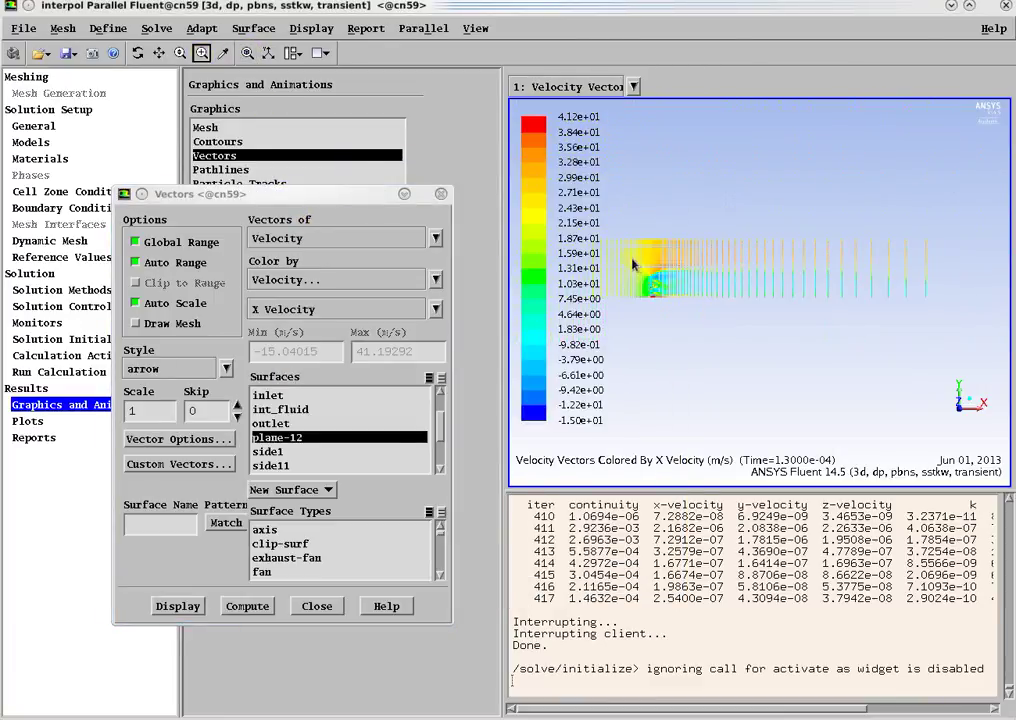
left_click_drag(687, 303, 687, 302)
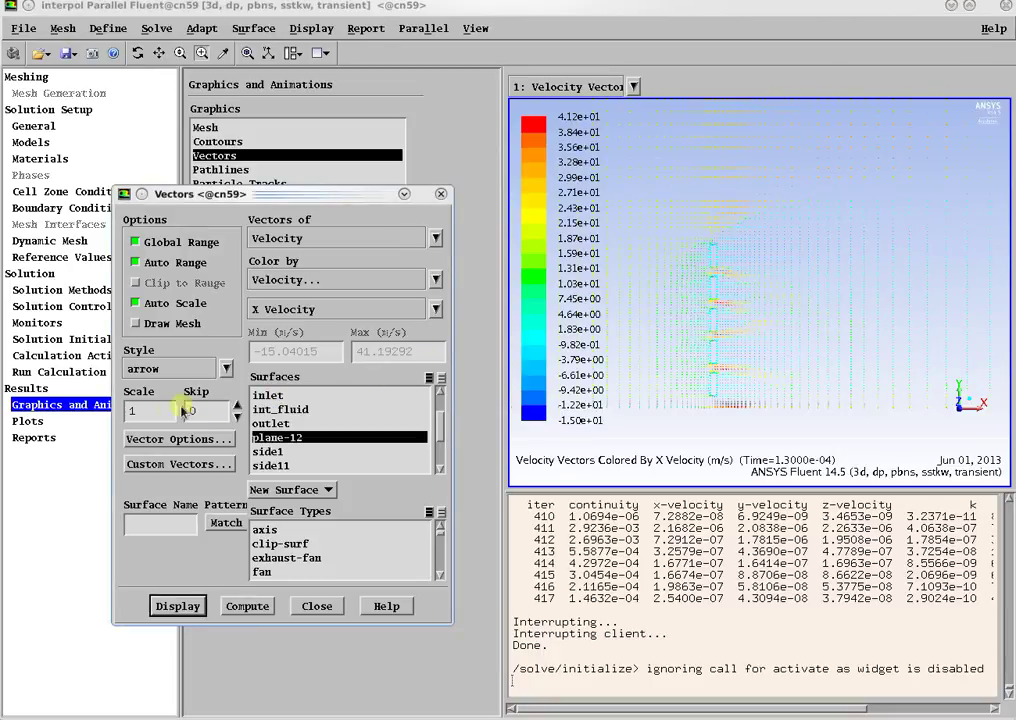
Enlarge the plane-12 velocity vectors by redisplaying them at scale 3 and at scale 6, and close the vector settings
double_click(140, 416)
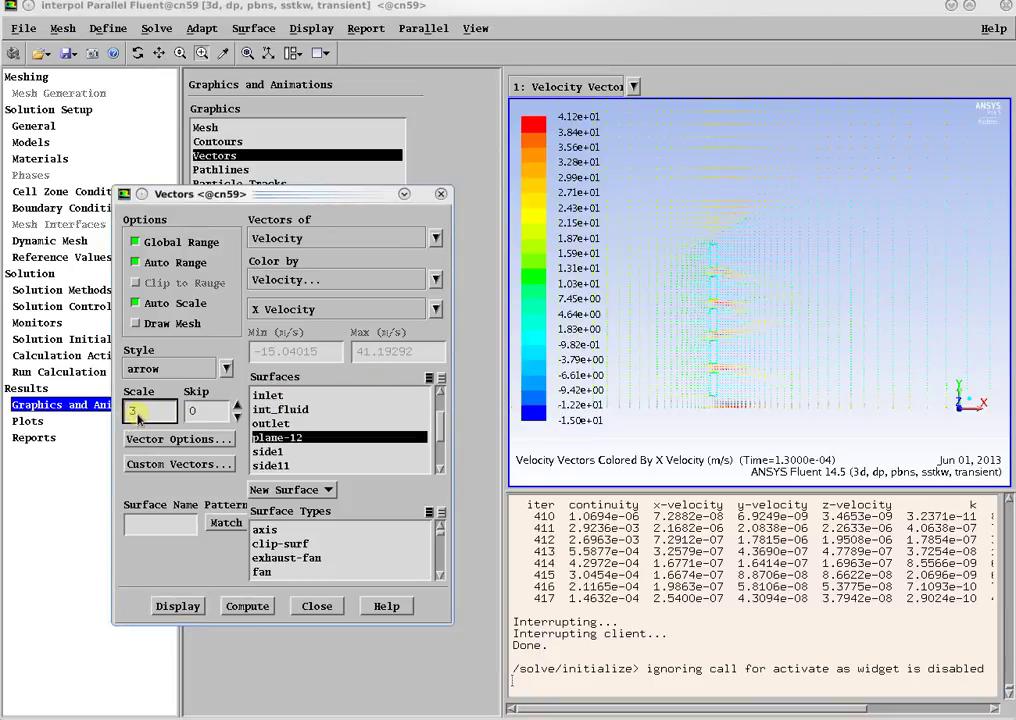
left_click(191, 604)
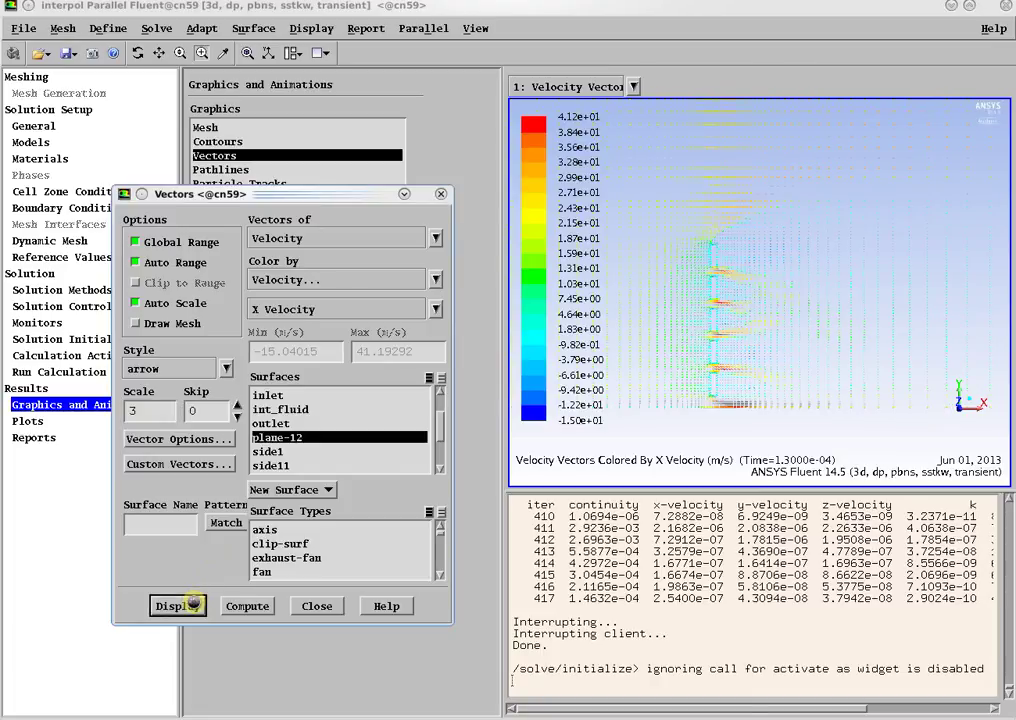
double_click(131, 413)
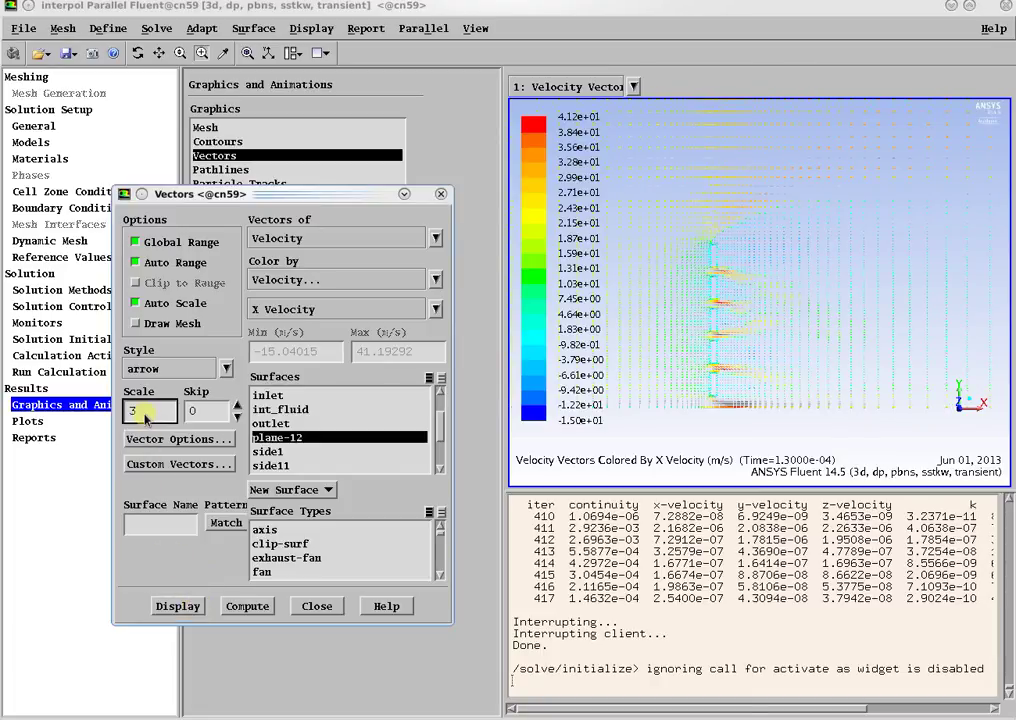
type("6")
left_click(178, 604)
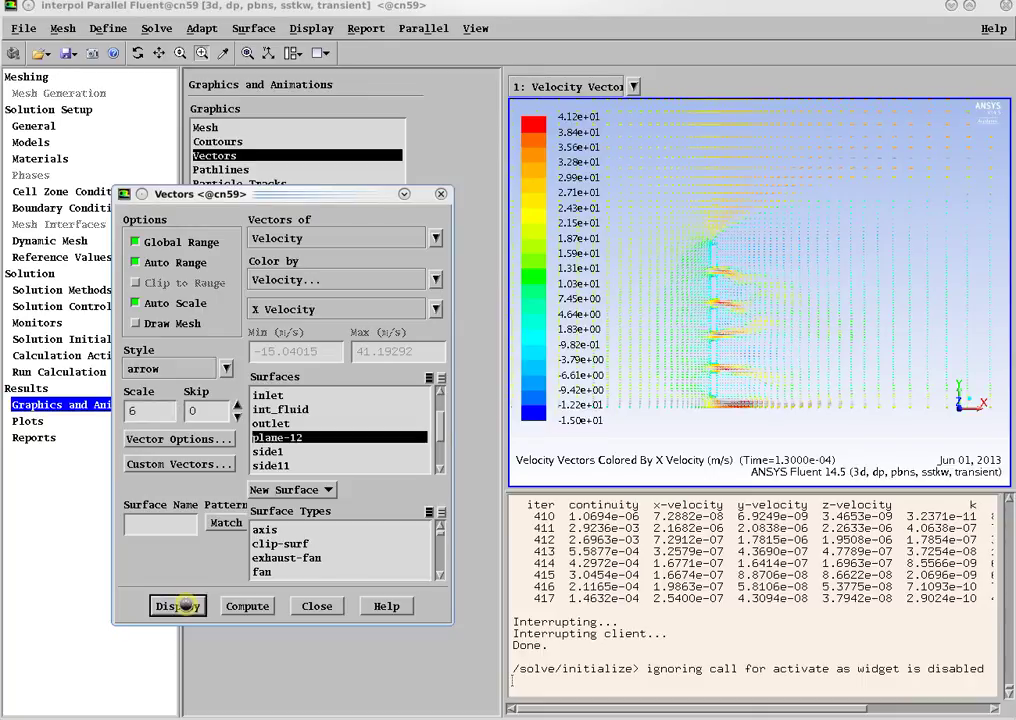
left_click(314, 606)
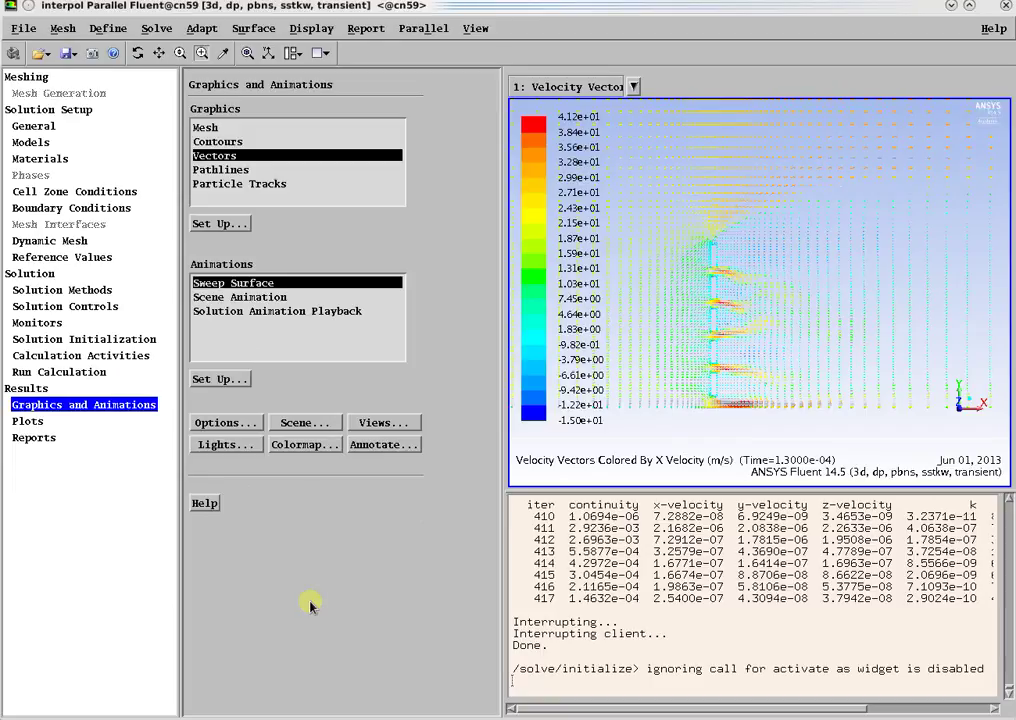